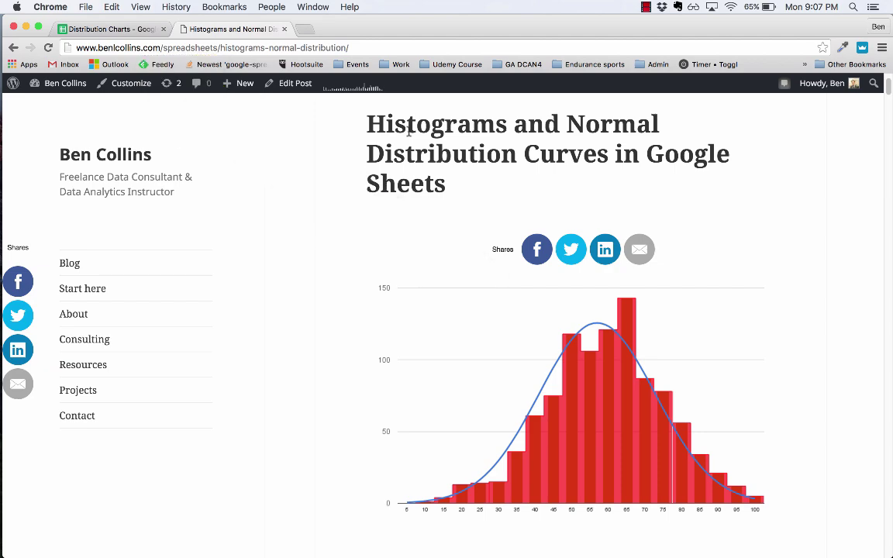
Step: Skim the histogram and normal distribution article down to its raw data and named range instructions
{"action": "scroll", "coordinate": [449, 169], "scroll_direction": "down", "scroll_amount": 10}
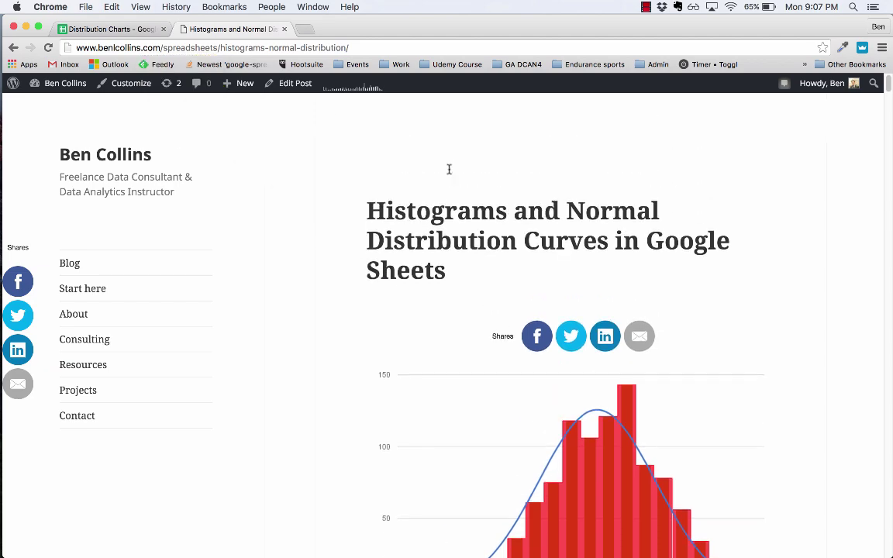
{"action": "scroll", "coordinate": [449, 169], "scroll_direction": "down", "scroll_amount": 15}
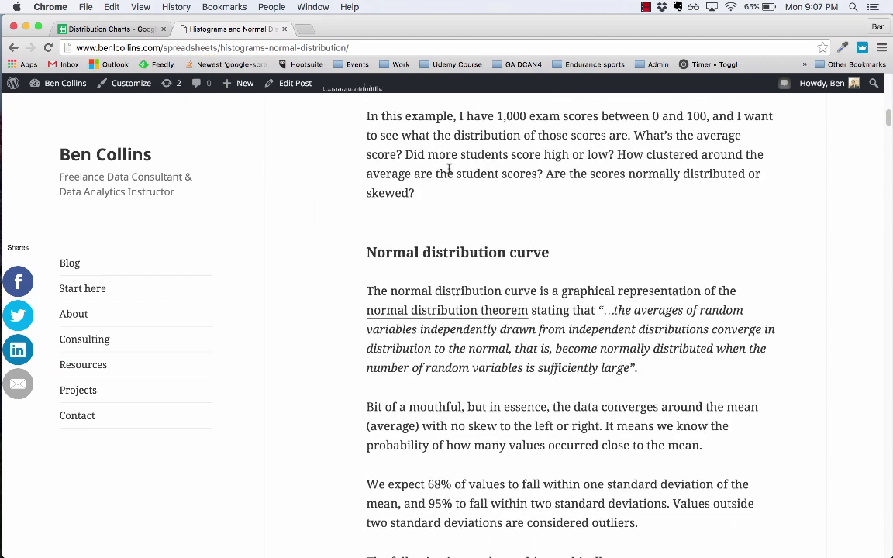
{"action": "scroll", "coordinate": [449, 169], "scroll_direction": "down", "scroll_amount": 5}
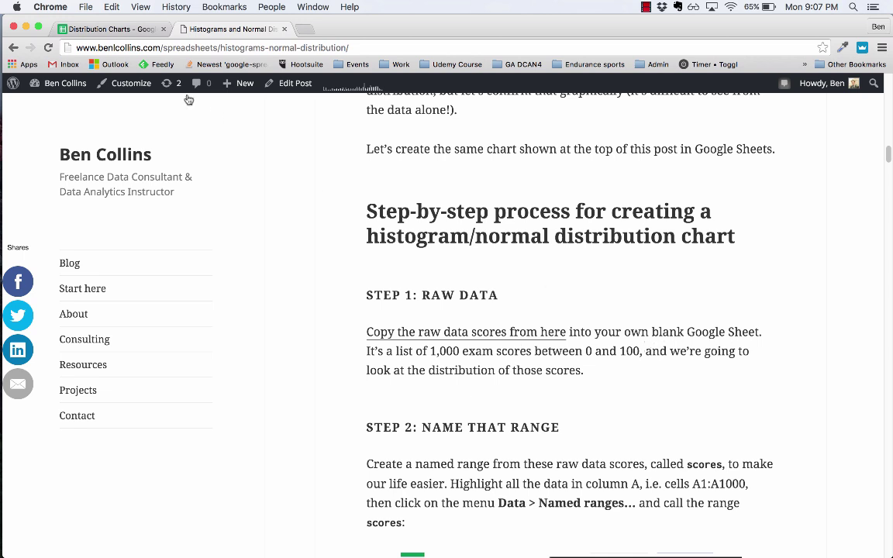
Step: Copy the exam scores in A1:A1000 of the Distribution Charts spreadsheet into column A of the Histogram and Distribution curve spreadsheet, starting at A1
{"action": "left_click", "coordinate": [109, 31]}
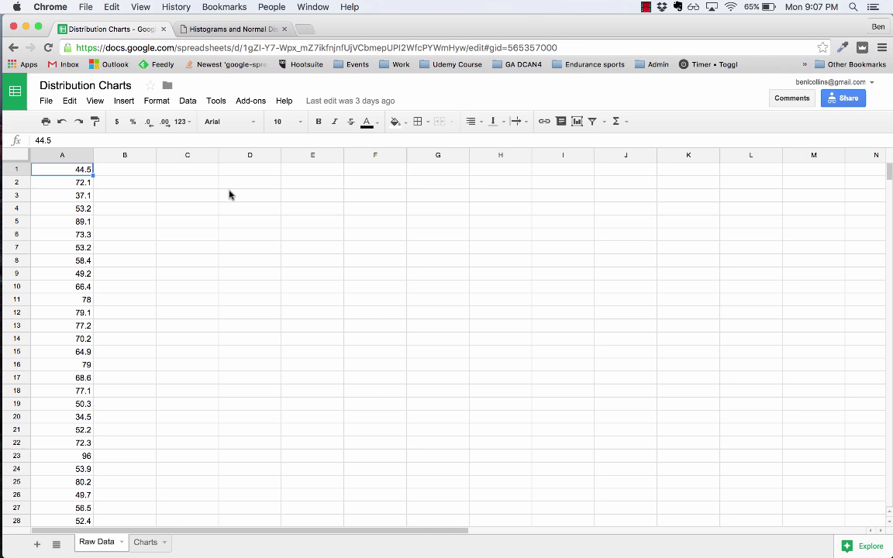
{"action": "key", "text": "Down"}
{"action": "key", "text": "Down"}
{"action": "key", "text": "Down"}
{"action": "key", "text": "Down"}
{"action": "key", "text": "Up"}
{"action": "key", "text": "Up"}
{"action": "key", "text": "Up"}
{"action": "key", "text": "Up"}
{"action": "key", "text": "shift+super+Down"}
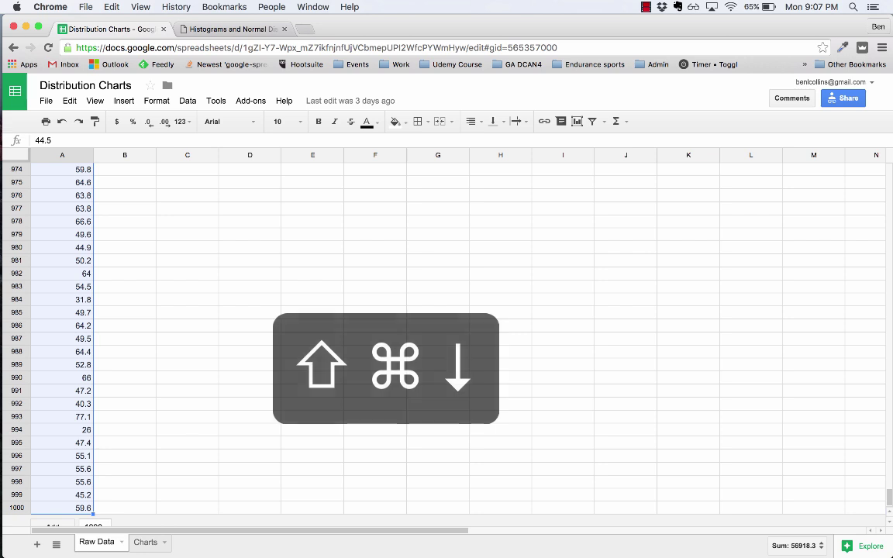
{"action": "key", "text": "super+c"}
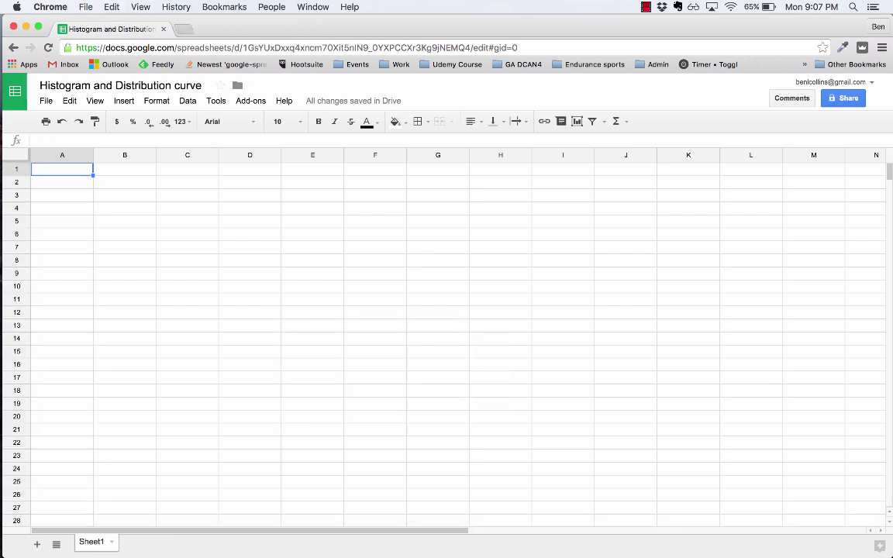
{"action": "key", "text": "super+v"}
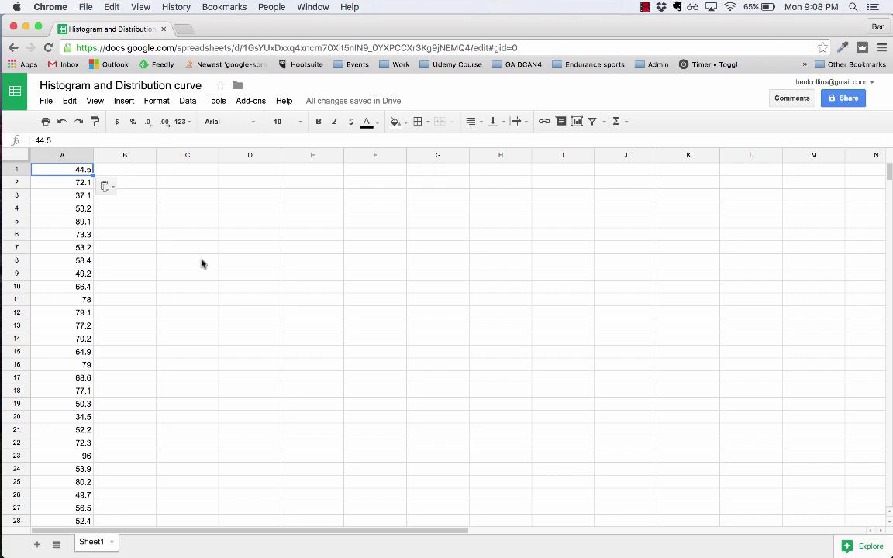
Step: Create a named range called scores for the data in Sheet1!A1:A1000
{"action": "key", "text": "super+shift+Down"}
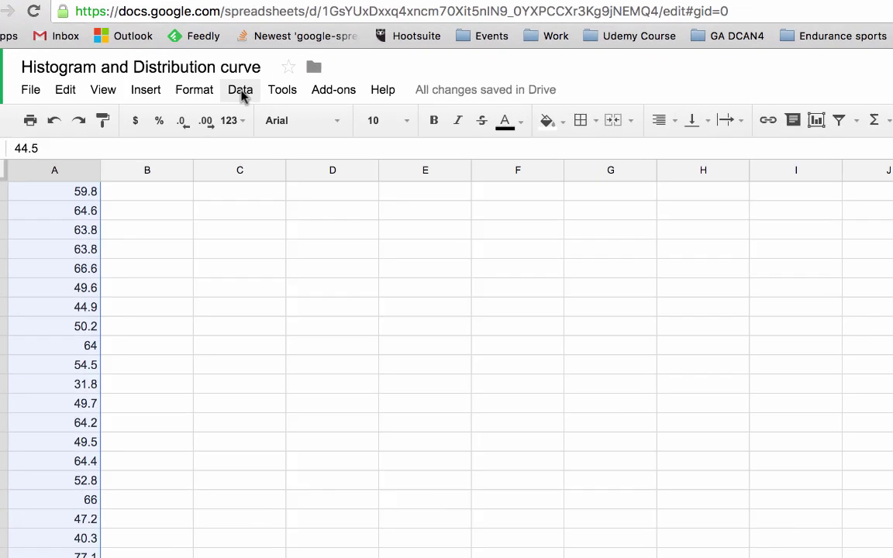
{"action": "left_click", "coordinate": [188, 101]}
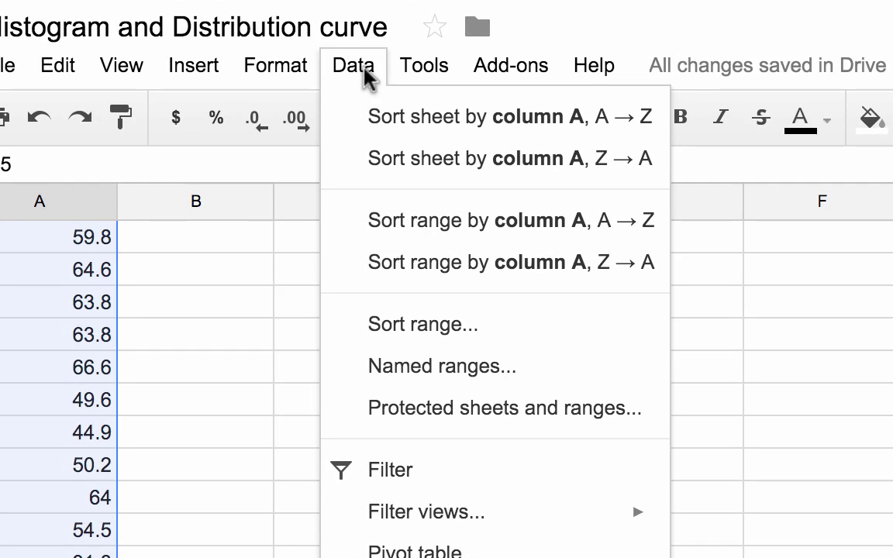
{"action": "left_click", "coordinate": [438, 368]}
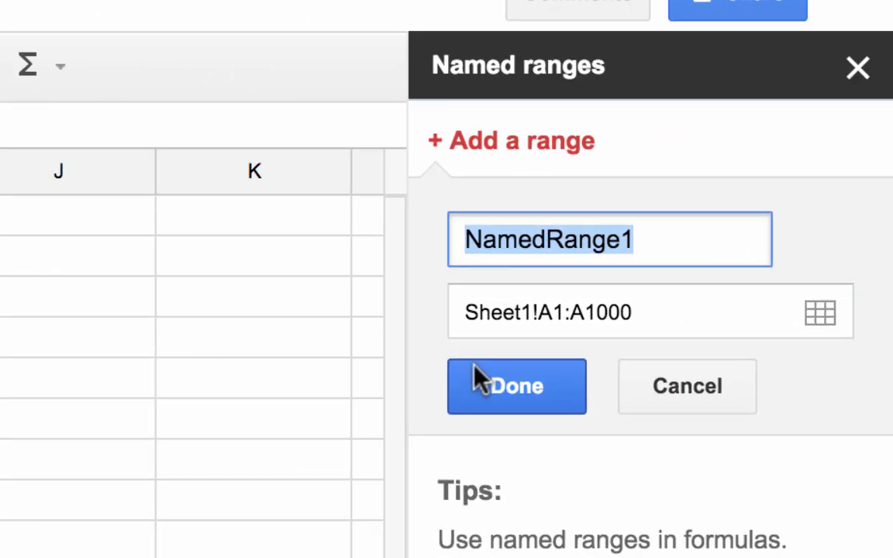
{"action": "type", "text": "scores"}
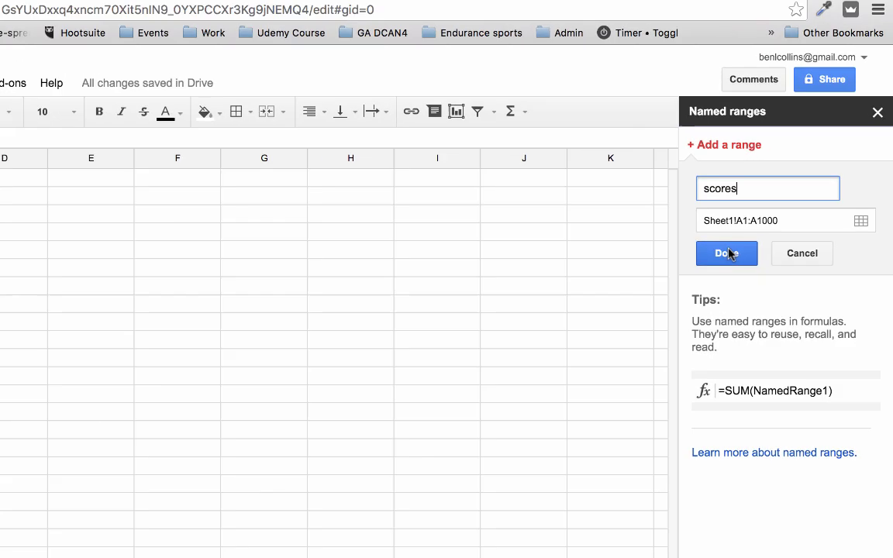
{"action": "left_click", "coordinate": [501, 364]}
Step: Enter the labels Mean, Median, Mode and Standard Deviation in cells C1 to C4
{"action": "left_click", "coordinate": [186, 169]}
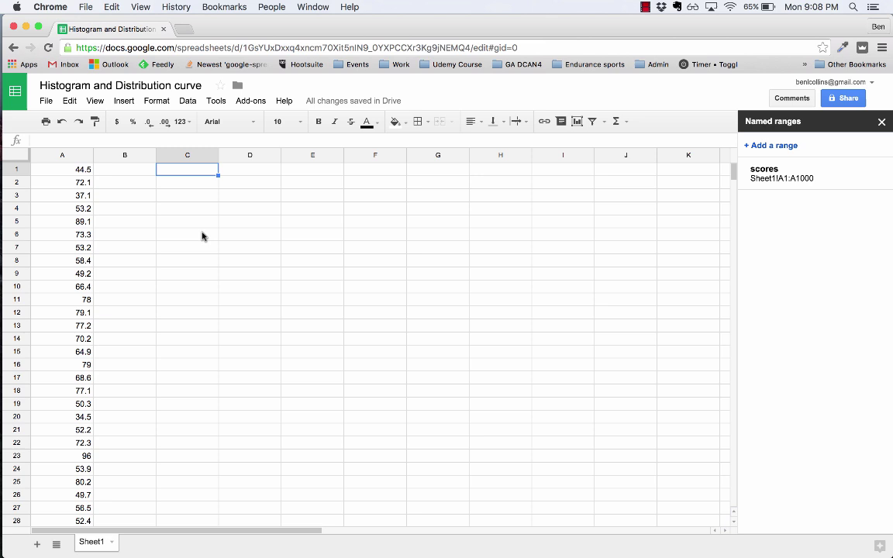
{"action": "type", "text": "Mean"}
{"action": "key", "text": "Return"}
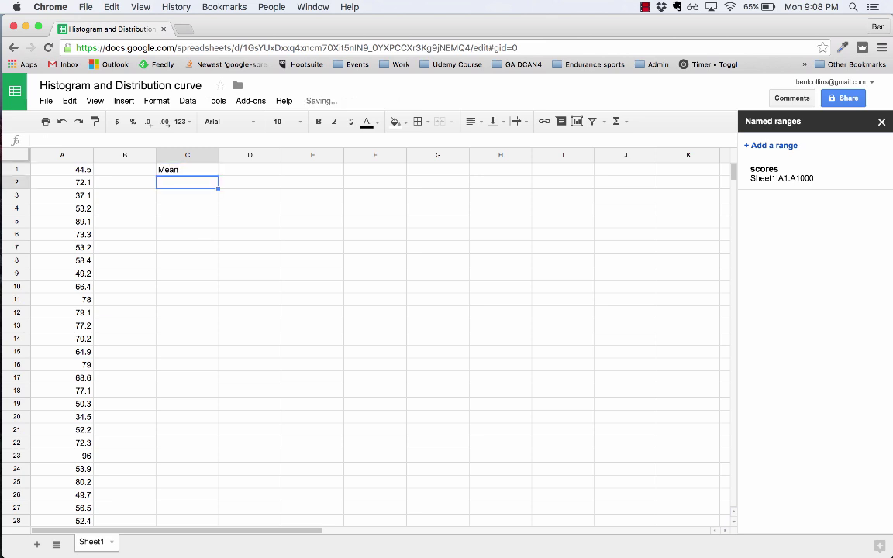
{"action": "type", "text": "Median"}
{"action": "key", "text": "Return"}
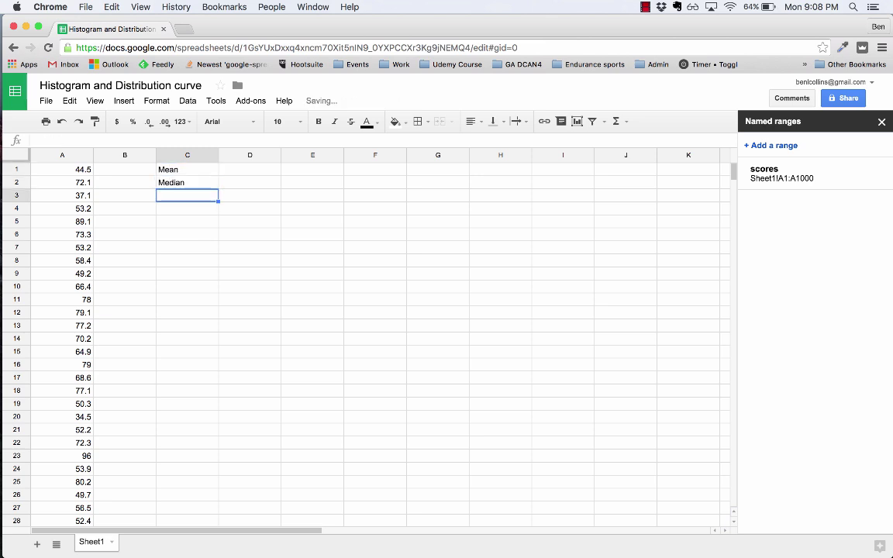
{"action": "type", "text": "Mode"}
{"action": "key", "text": "Return"}
{"action": "type", "text": "Stan"}
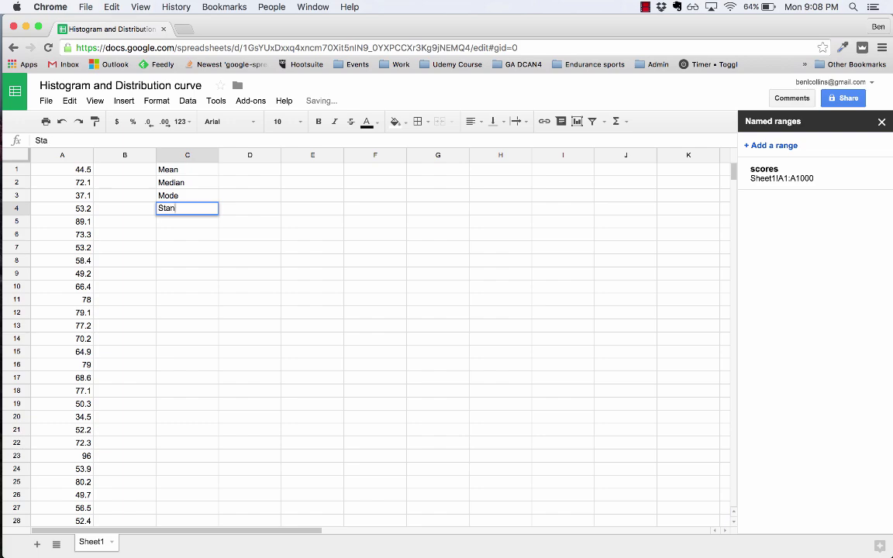
{"action": "type", "text": "dard Deviation"}
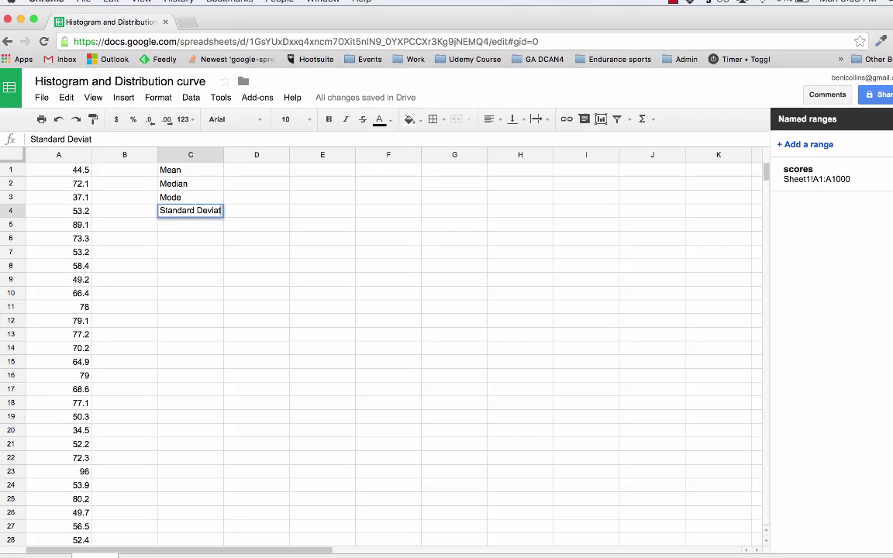
{"action": "key", "text": "Return"}
Step: Calculate the mean in D1 with the AVERAGE function on the scores range
{"action": "left_click", "coordinate": [249, 169]}
{"action": "type", "text": "=average(sore"}
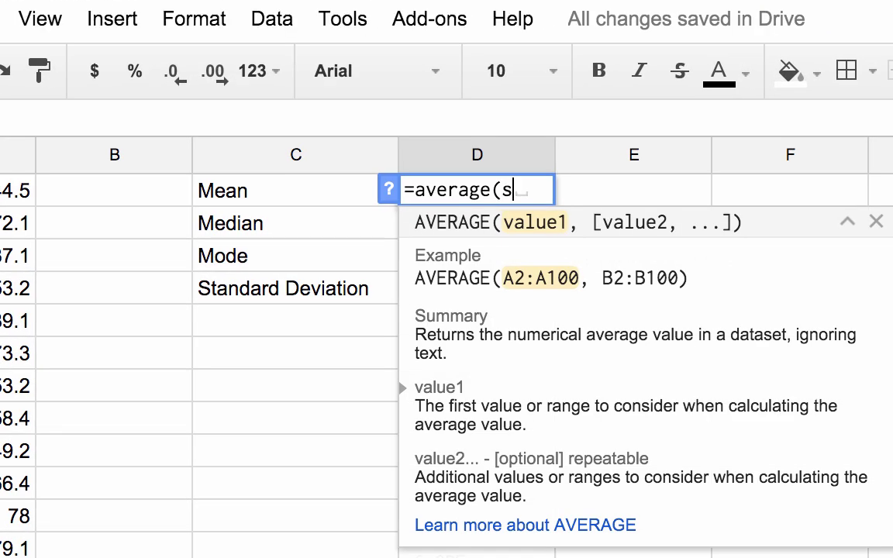
{"action": "key", "text": "BackSpace"}
{"action": "key", "text": "BackSpace"}
{"action": "key", "text": "BackSpace"}
{"action": "type", "text": "cores"}
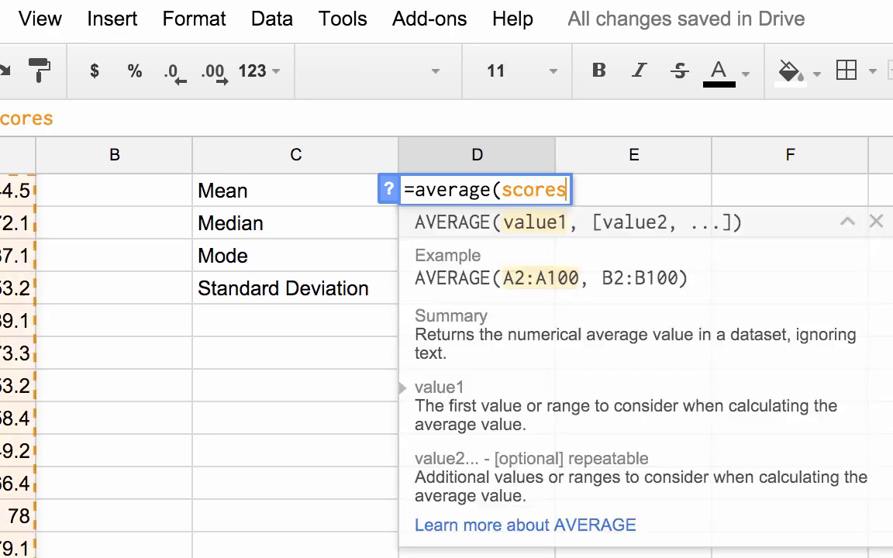
{"action": "key", "text": "Return"}
Step: Calculate the median in D2 with =MEDIAN(scores)
{"action": "type", "text": "="}
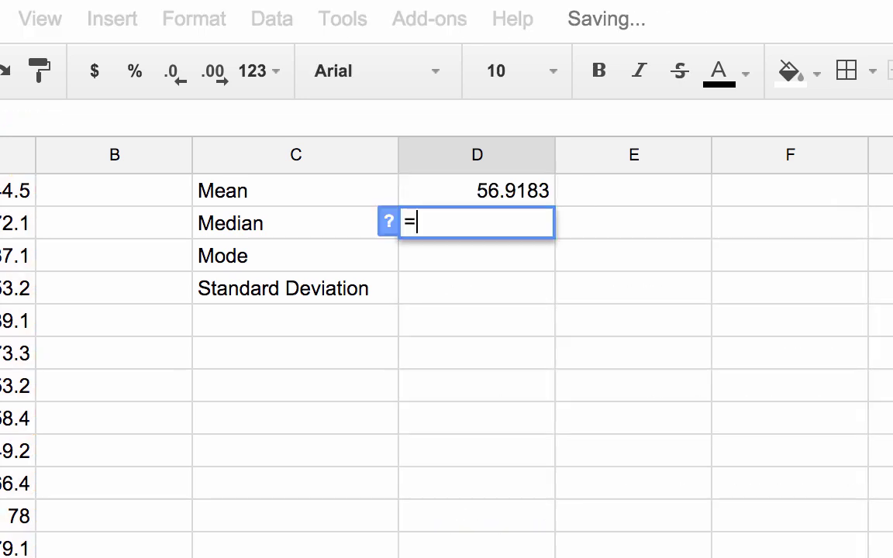
{"action": "type", "text": "md"}
{"action": "key", "text": "BackSpace"}
{"action": "type", "text": "e"}
{"action": "key", "text": "Tab"}
{"action": "type", "text": "scores)"}
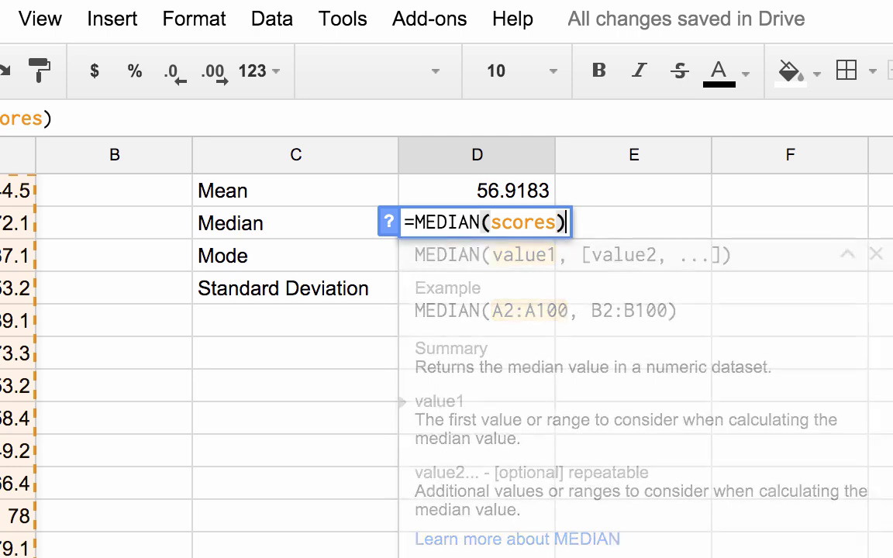
{"action": "key", "text": "Return"}
Step: Calculate the mode in D3 with =MODE(scores)
{"action": "type", "text": "=mo"}
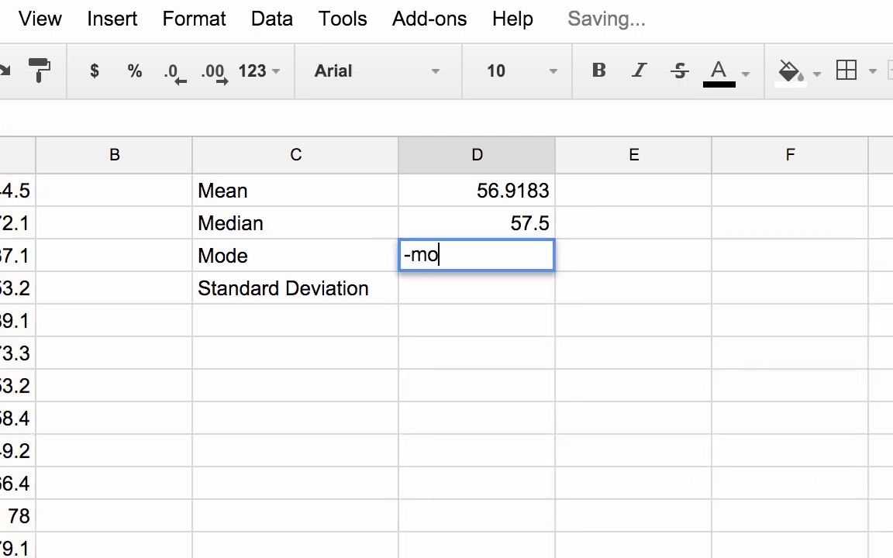
{"action": "key", "text": "BackSpace"}
{"action": "key", "text": "BackSpace"}
{"action": "key", "text": "BackSpace"}
{"action": "type", "text": "=mod"}
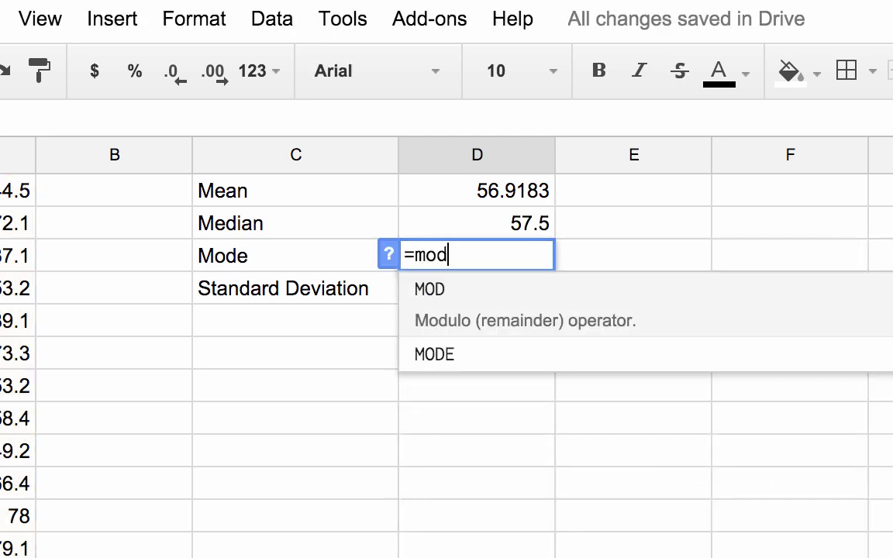
{"action": "key", "text": "Tab"}
{"action": "key", "text": "BackSpace"}
{"action": "type", "text": "e("}
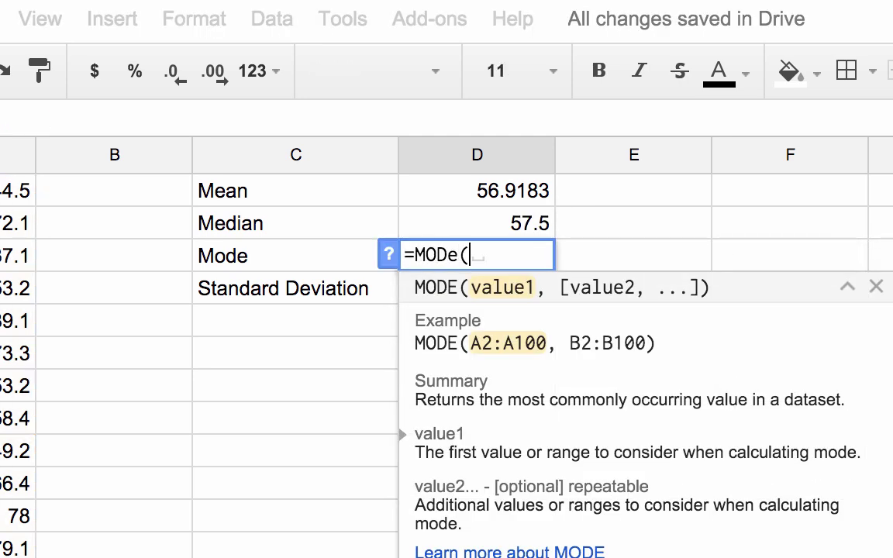
{"action": "type", "text": "scores)"}
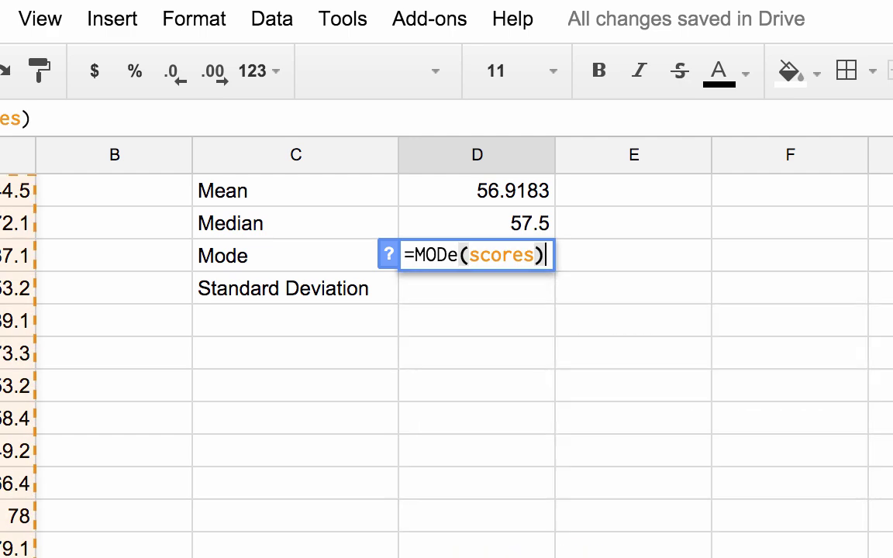
{"action": "key", "text": "Return"}
Step: Calculate the population standard deviation in D4 using the STDEVP function on the scores range
{"action": "type", "text": "=st"}
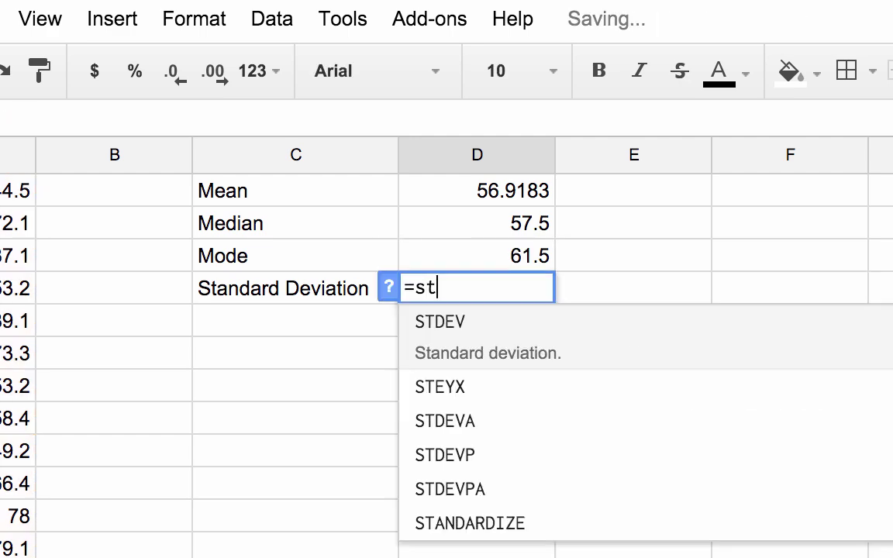
{"action": "key", "text": "Down"}
{"action": "key", "text": "Down"}
{"action": "key", "text": "Down"}
{"action": "key", "text": "Tab"}
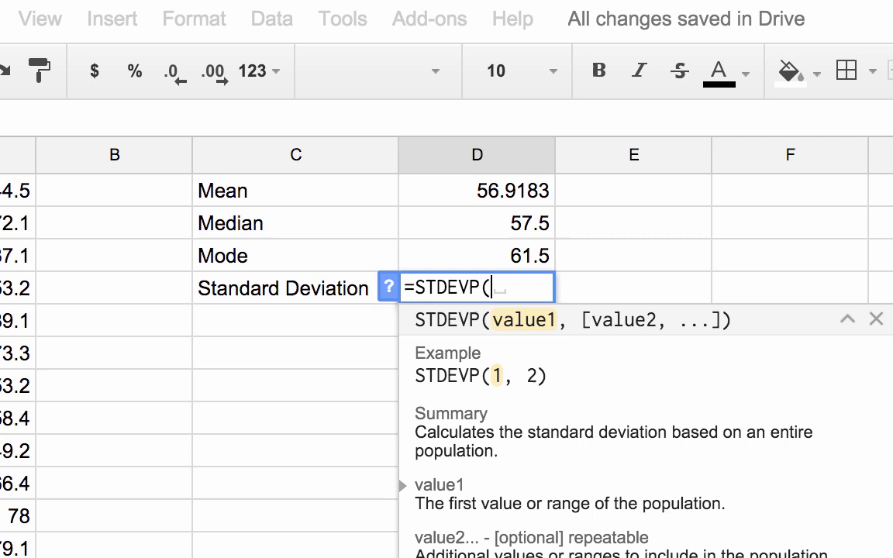
{"action": "type", "text": "sco"}
{"action": "key", "text": "Tab"}
{"action": "key", "text": "Return"}
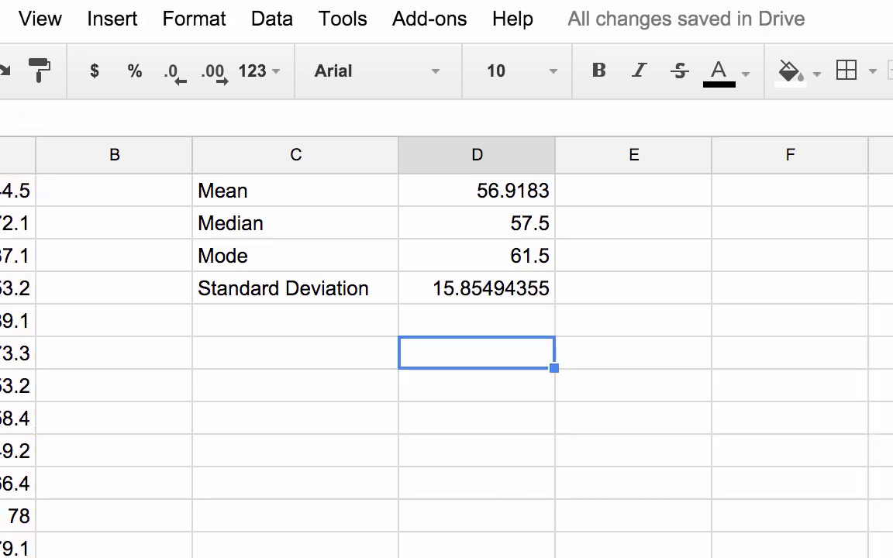
Step: Review the mean and median results in D1 and D2
{"action": "key", "text": "Up"}
{"action": "key", "text": "Up"}
{"action": "key", "text": "Up"}
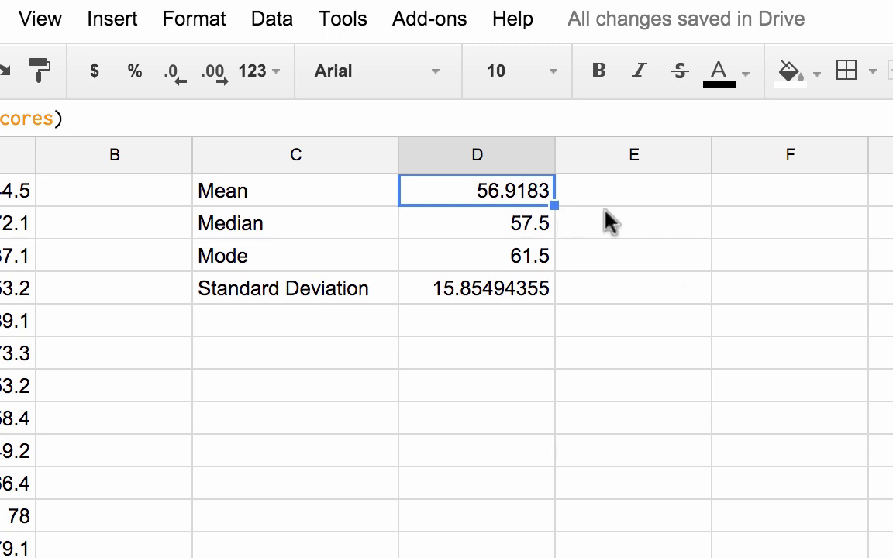
{"action": "left_click", "coordinate": [544, 230]}
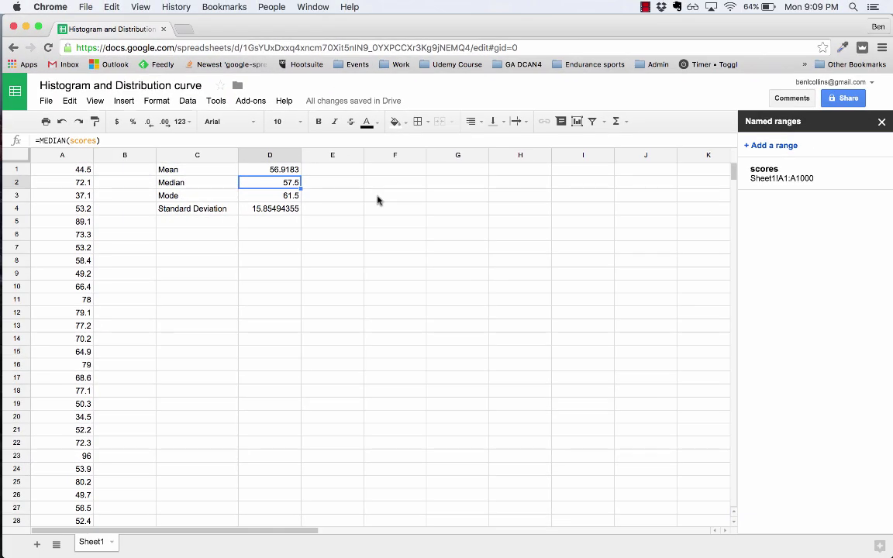
Step: Start a bin series in column F with 0 in F1 and the formula =F1+5 in F2
{"action": "key", "text": "Up"}
{"action": "key", "text": "Right"}
{"action": "key", "text": "Right"}
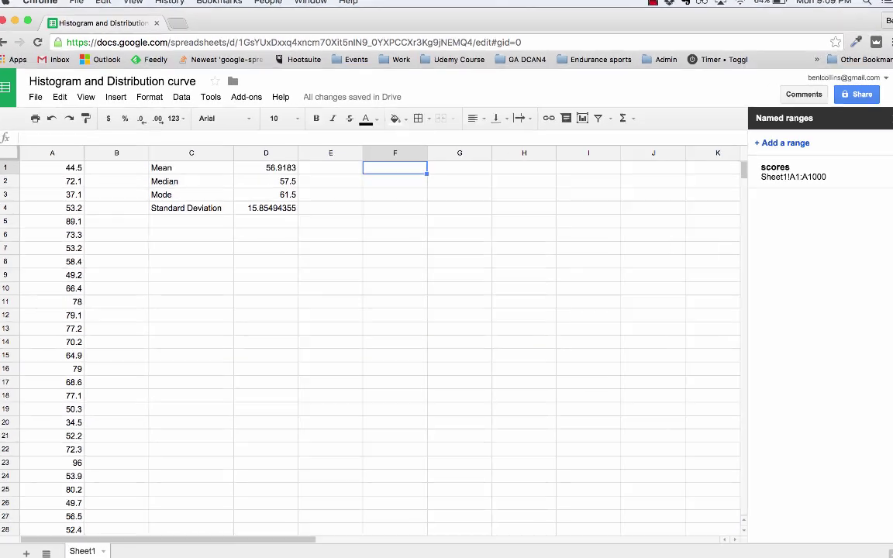
{"action": "type", "text": "0"}
{"action": "key", "text": "Return"}
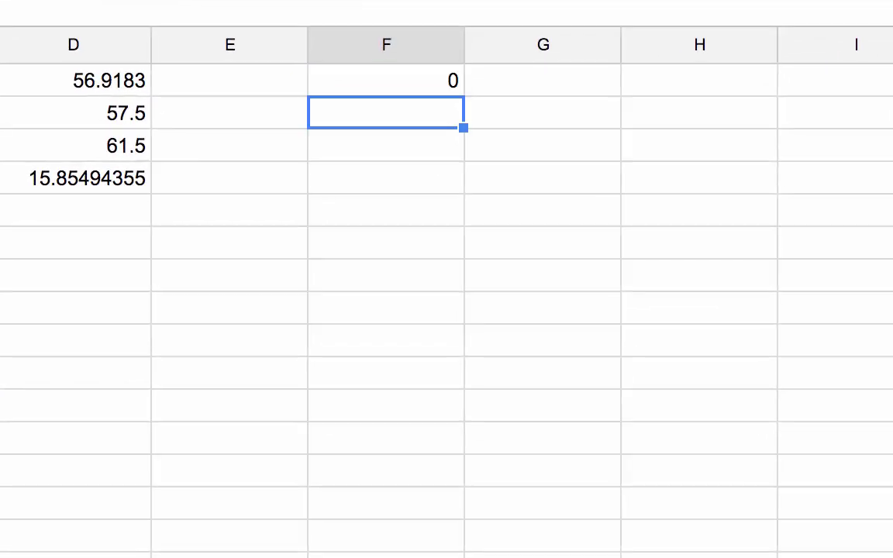
{"action": "type", "text": "=F1"}
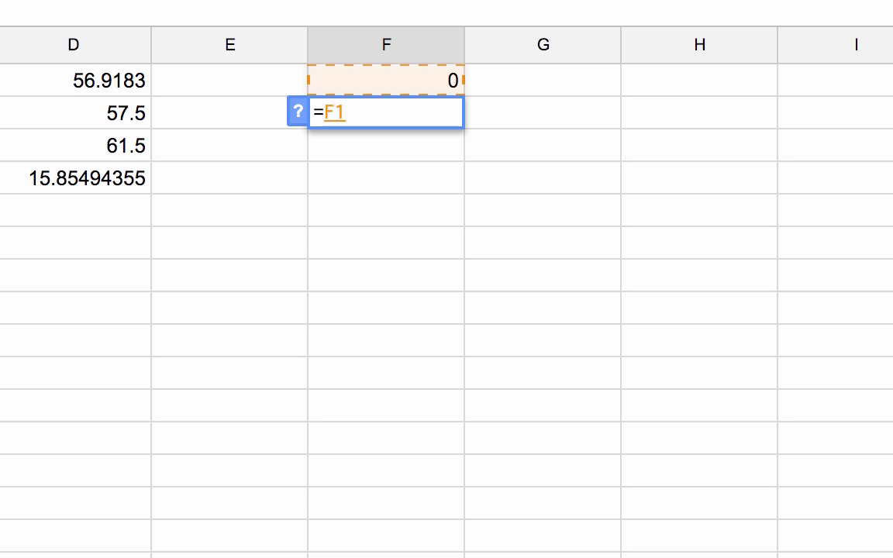
{"action": "type", "text": "+5"}
{"action": "key", "text": "Return"}
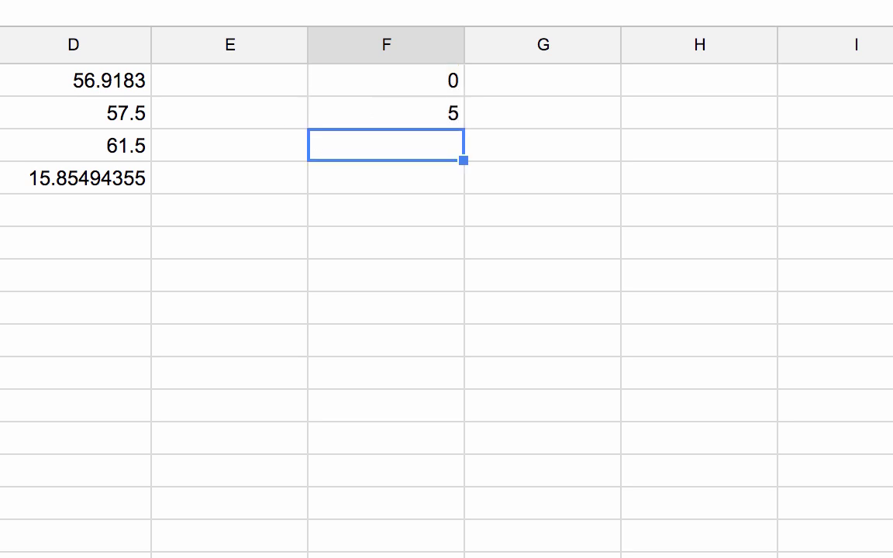
Step: Copy the bin formula from F2 into F3
{"action": "key", "text": "Up"}
{"action": "key", "text": "ctrl+c"}
{"action": "key", "text": "Down"}
{"action": "key", "text": "ctrl+v"}
Step: Fill the bin formula down column F from F4 through F26
{"action": "key", "text": "Down"}
{"action": "key", "text": "shift+Down"}
{"action": "key", "text": "shift+Down"}
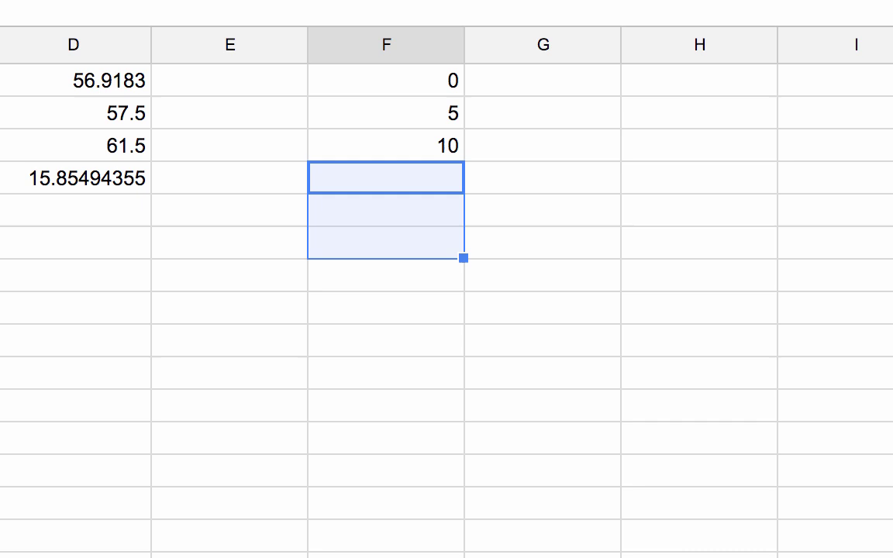
{"action": "key", "text": "shift+Down"}
{"action": "key", "text": "shift+Down"}
{"action": "key", "text": "shift+Down"}
{"action": "key", "text": "shift+Down"}
{"action": "key", "text": "shift+Down"}
{"action": "key", "text": "shift+Down"}
{"action": "key", "text": "shift+Down"}
{"action": "key", "text": "shift+Down"}
{"action": "key", "text": "shift+Down"}
{"action": "key", "text": "shift+Down"}
{"action": "key", "text": "shift+Down"}
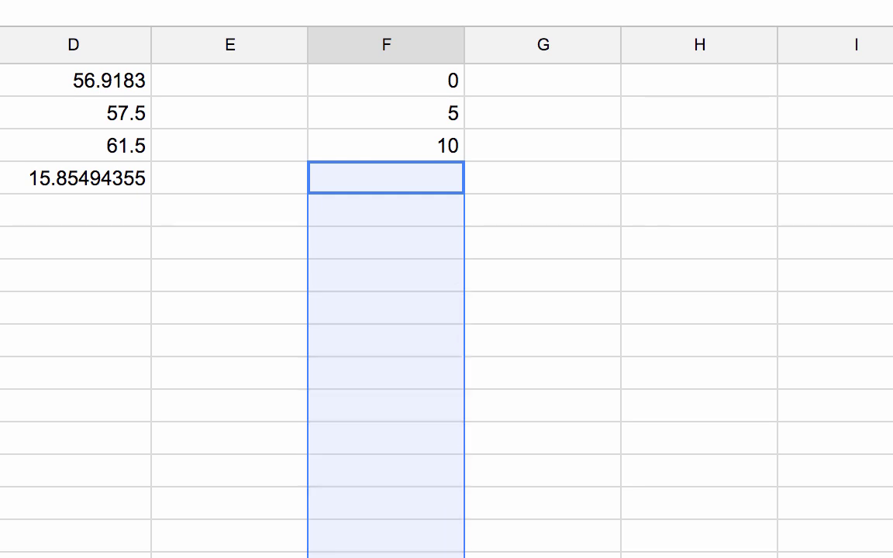
{"action": "key", "text": "ctrl+v"}
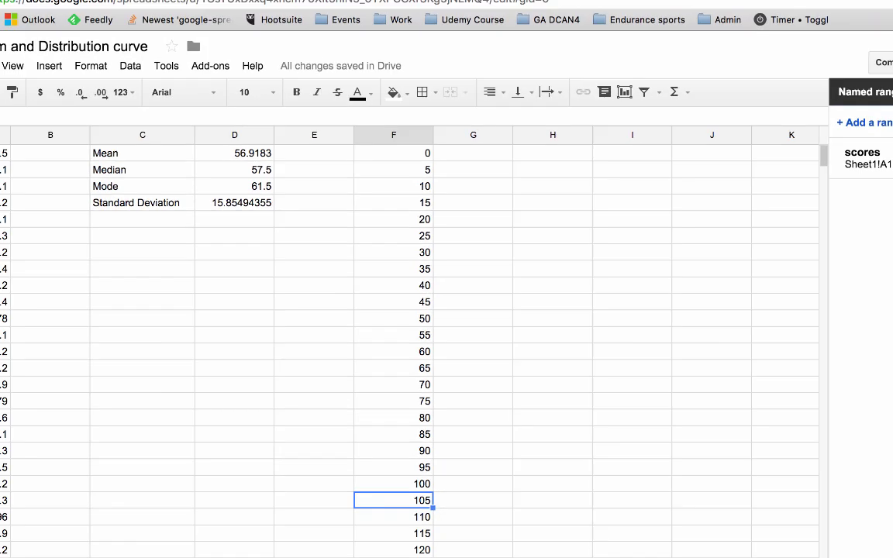
Step: Delete the surplus bins above 100 in F22:F26 and return to the start of the bin series
{"action": "key", "text": "shift+Down"}
{"action": "key", "text": "shift+Down"}
{"action": "key", "text": "shift+Down"}
{"action": "key", "text": "shift+Down"}
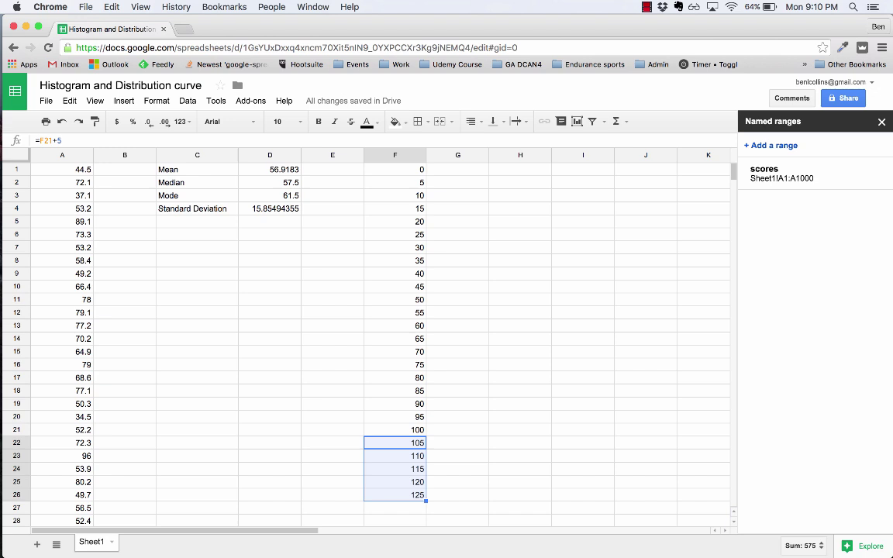
{"action": "key", "text": "Delete"}
{"action": "key", "text": "Up"}
{"action": "key", "text": "ctrl+Up"}
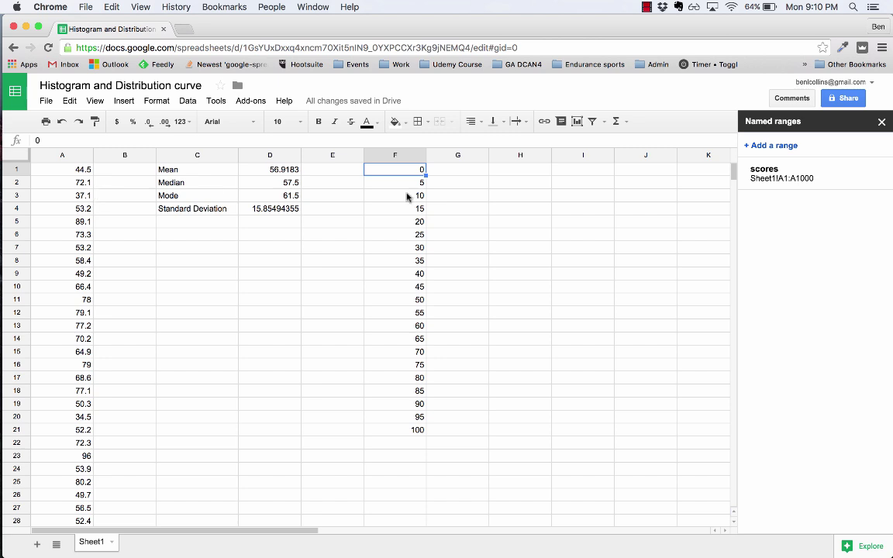
Step: Demonstrate tallying scores by entering 1 in G10, G16 and G9, and clear these sample tallies
{"action": "left_click", "coordinate": [89, 173]}
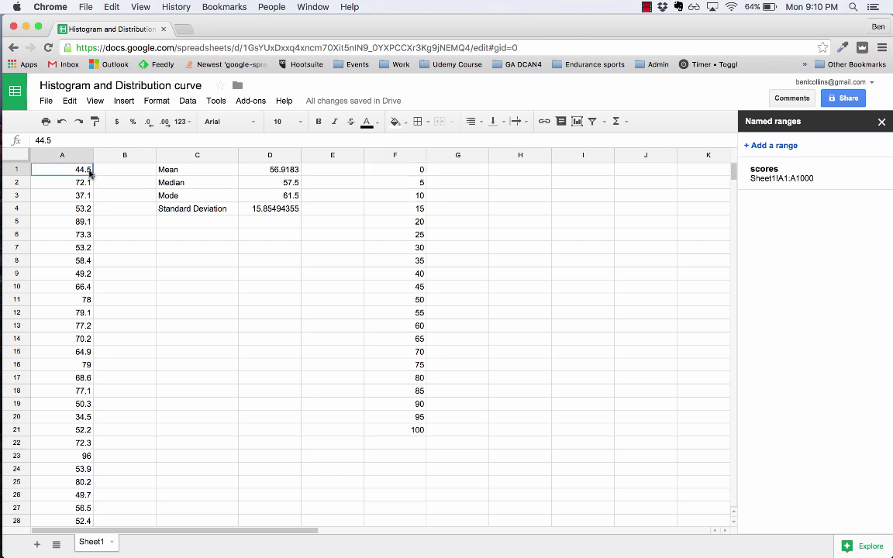
{"action": "left_click", "coordinate": [443, 277]}
{"action": "left_click", "coordinate": [444, 288]}
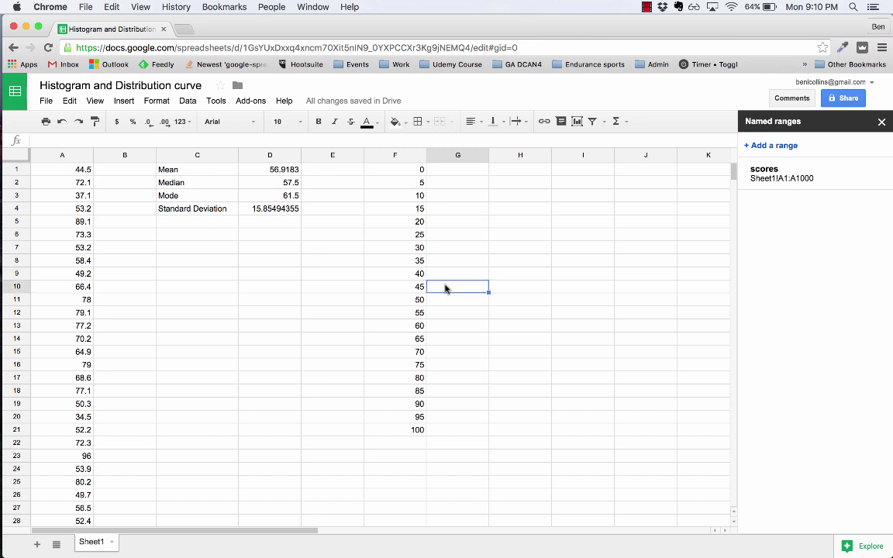
{"action": "type", "text": "1"}
{"action": "key", "text": "Return"}
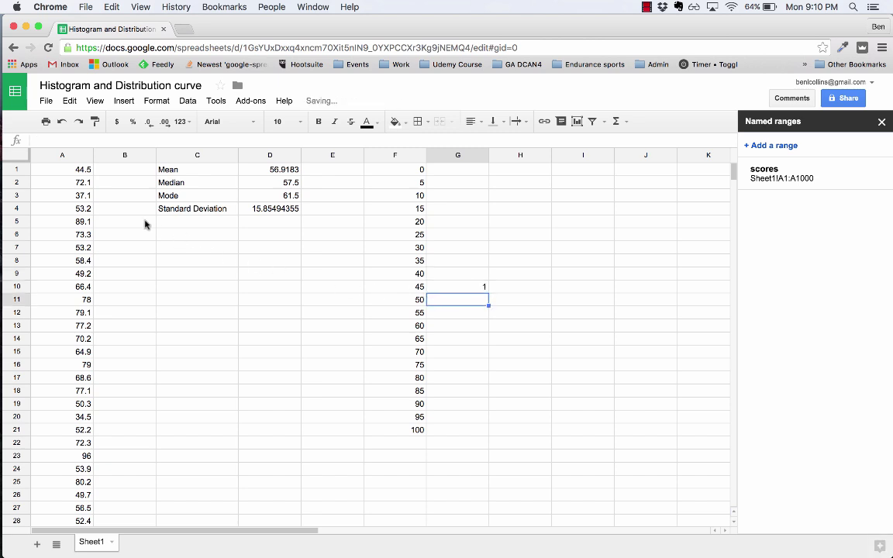
{"action": "left_click", "coordinate": [450, 365]}
{"action": "type", "text": "1"}
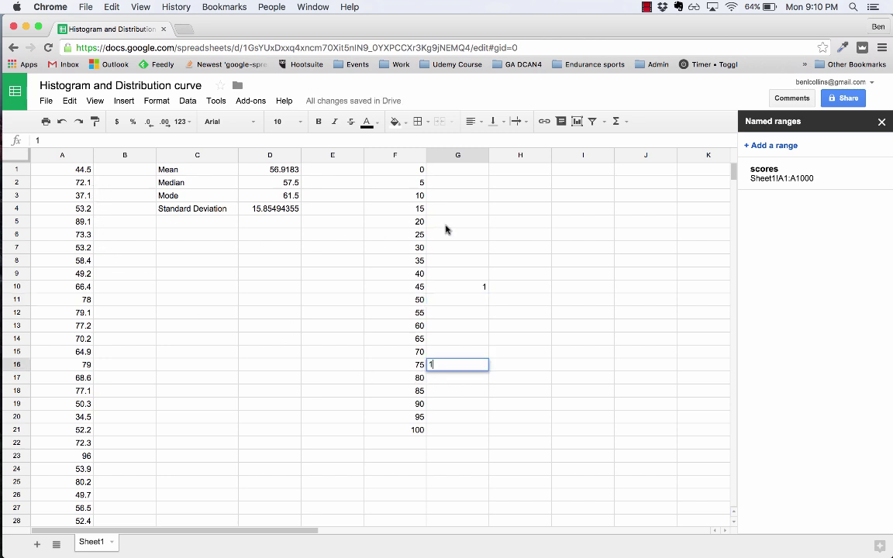
{"action": "left_click", "coordinate": [469, 274]}
{"action": "type", "text": "1"}
{"action": "left_click", "coordinate": [533, 311]}
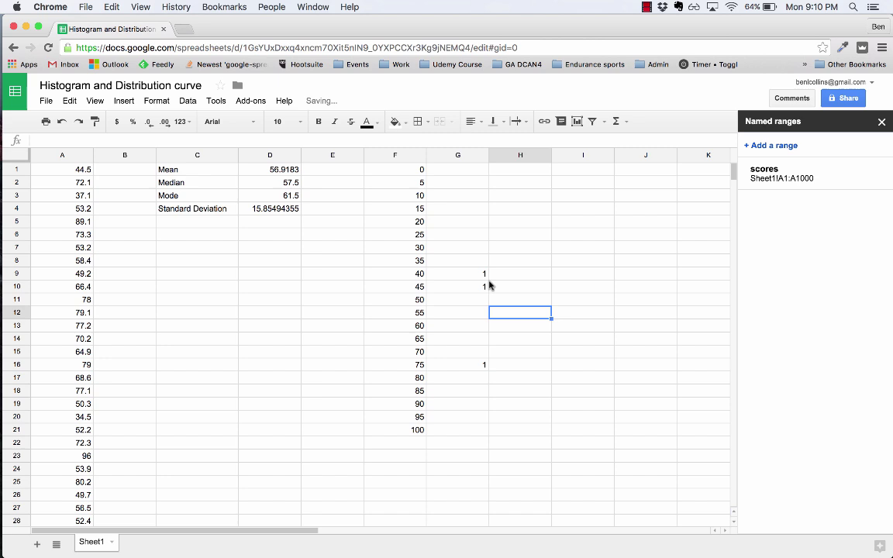
{"action": "left_click_drag", "start_coordinate": [479, 276], "coordinate": [483, 371]}
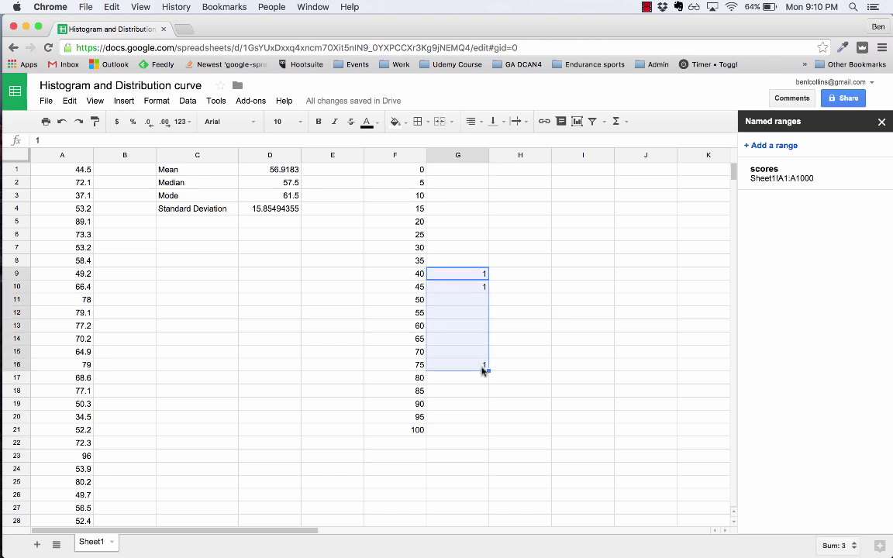
{"action": "key", "text": "Delete"}
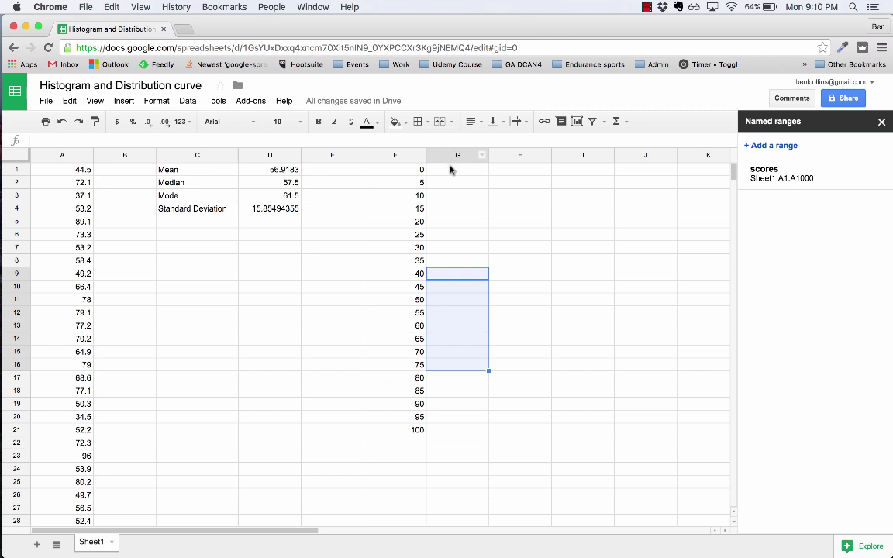
Step: Define a named range called bins for the bin values in F1:F21
{"action": "left_click", "coordinate": [452, 170]}
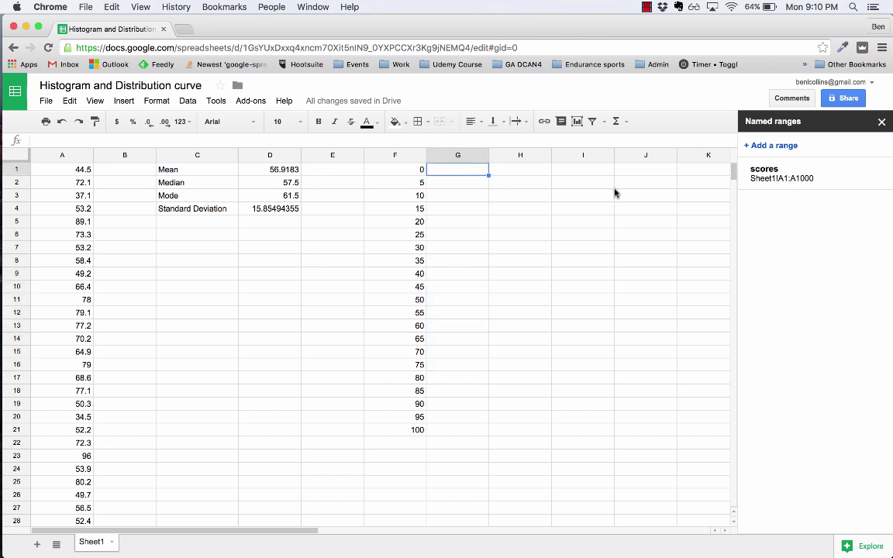
{"action": "key", "text": "Left"}
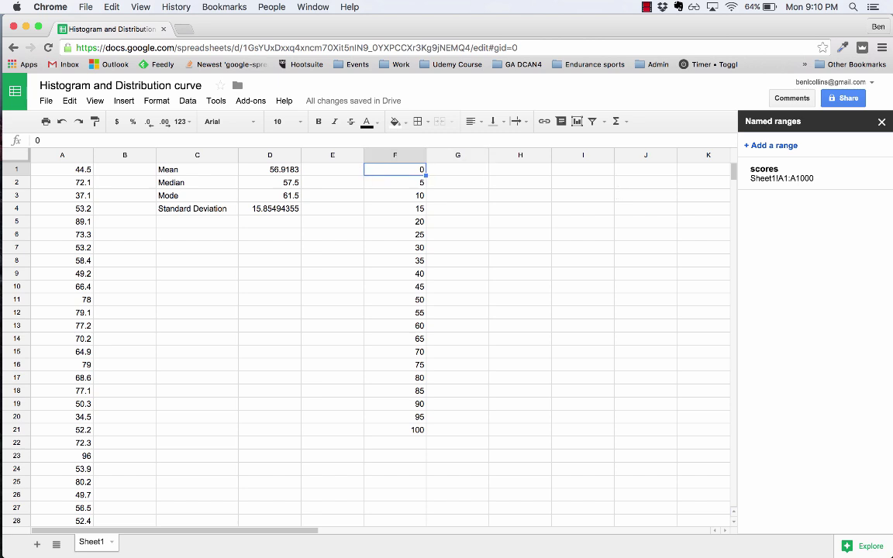
{"action": "key", "text": "ctrl+shift+Down"}
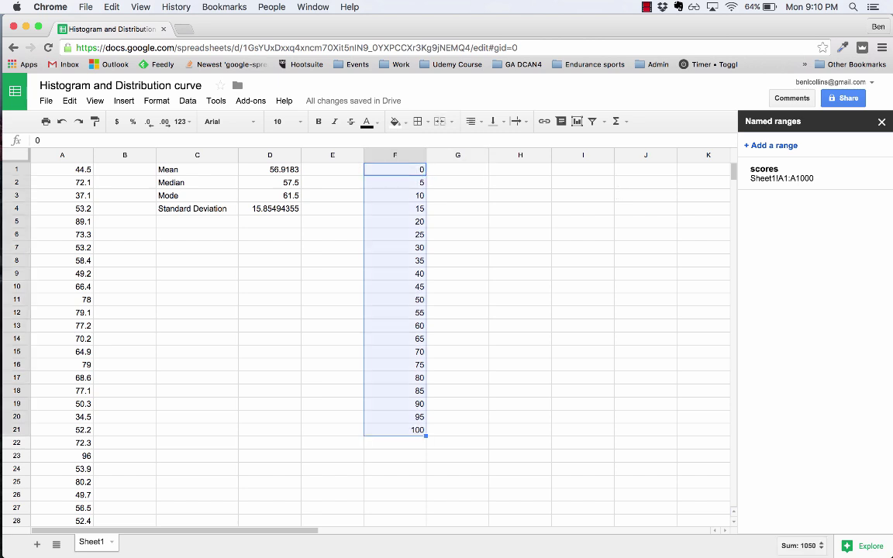
{"action": "left_click", "coordinate": [779, 146]}
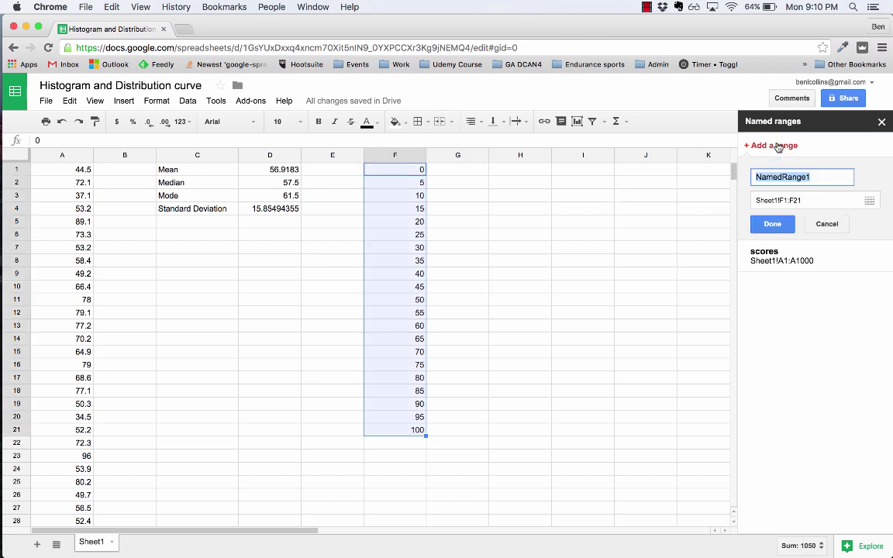
{"action": "type", "text": "bins"}
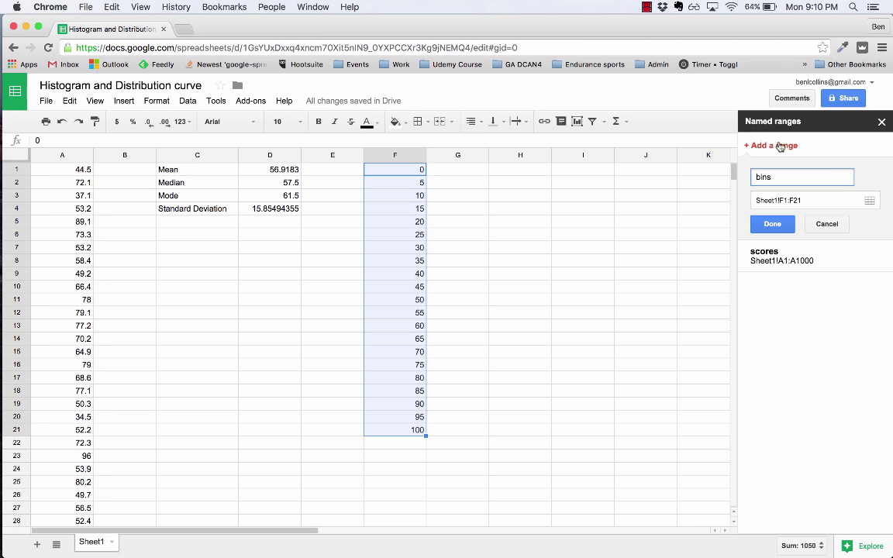
{"action": "left_click", "coordinate": [777, 223]}
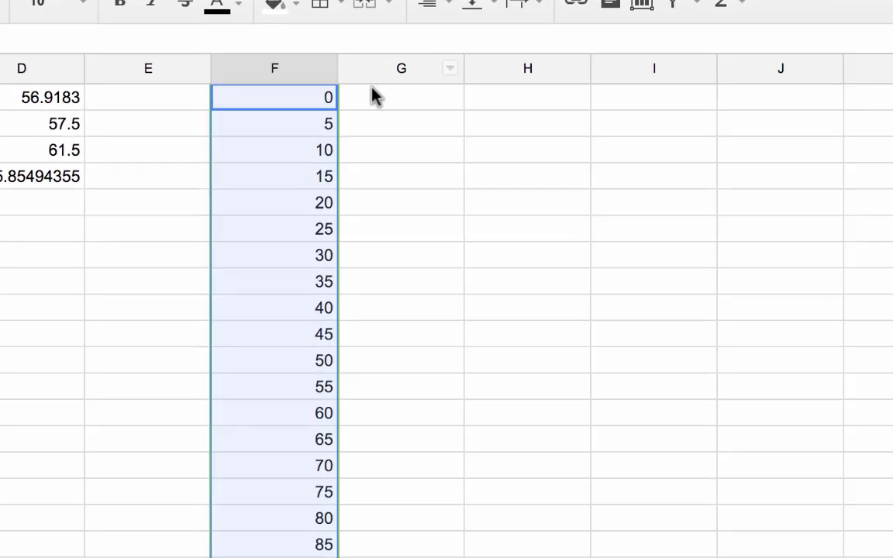
Step: Calculate the score count per bin from G1 down with =FREQUENCY(scores,bins) entered as an array formula
{"action": "left_click", "coordinate": [449, 168]}
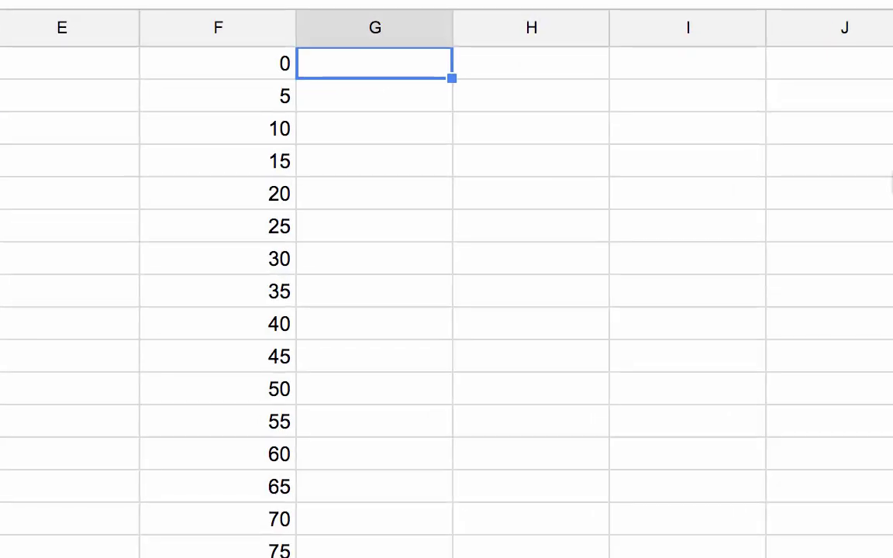
{"action": "type", "text": "=fre"}
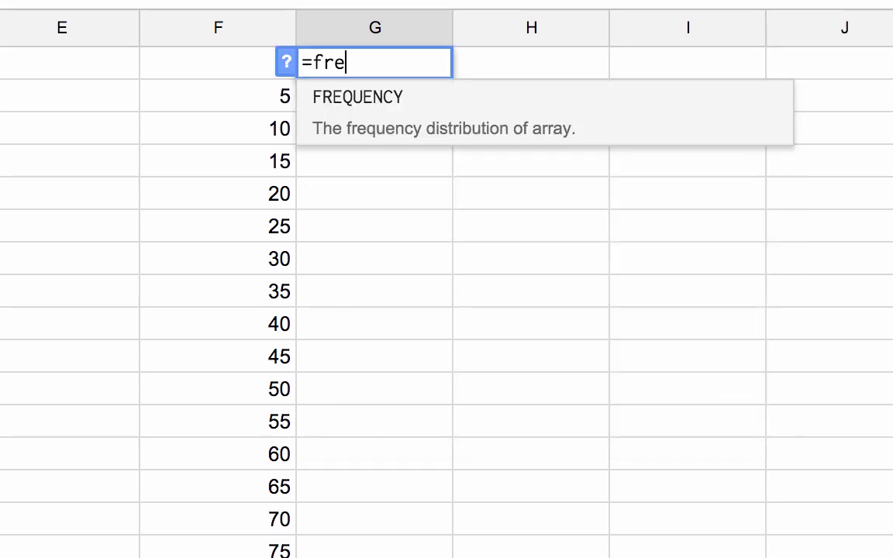
{"action": "key", "text": "Tab"}
{"action": "type", "text": "sc"}
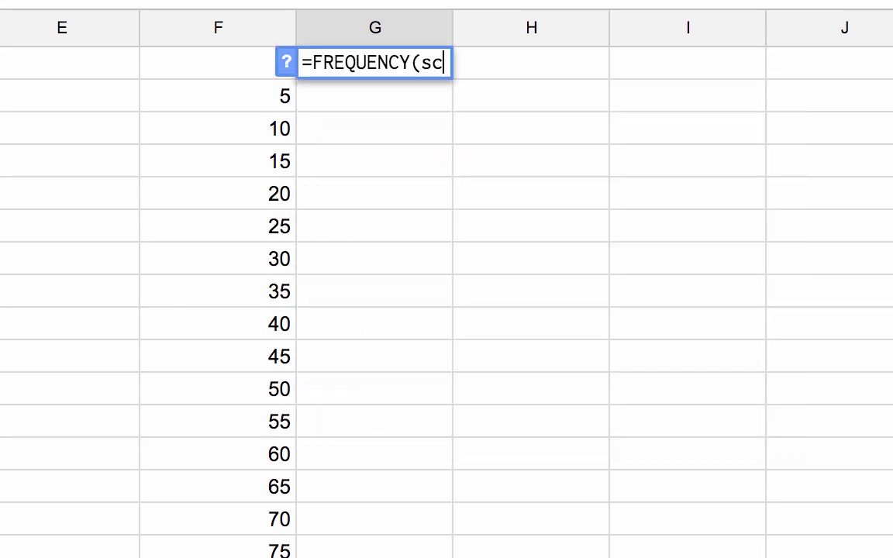
{"action": "type", "text": "ores,gins"}
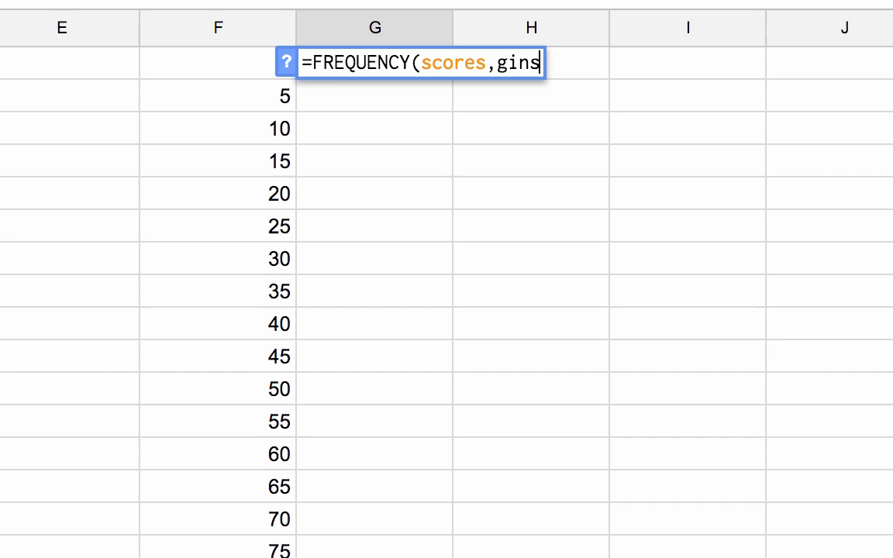
{"action": "key", "text": "BackSpace"}
{"action": "key", "text": "BackSpace"}
{"action": "key", "text": "BackSpace"}
{"action": "key", "text": "BackSpace"}
{"action": "type", "text": "bins"}
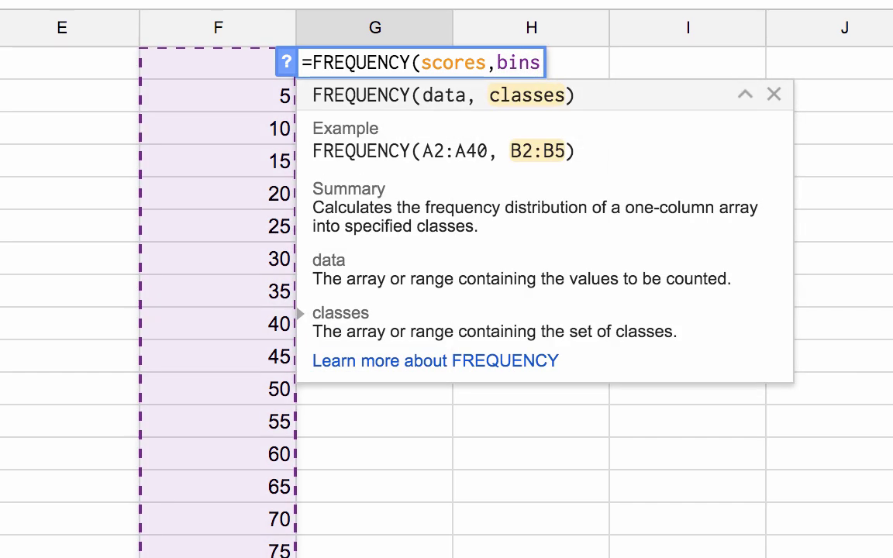
{"action": "type", "text": ")"}
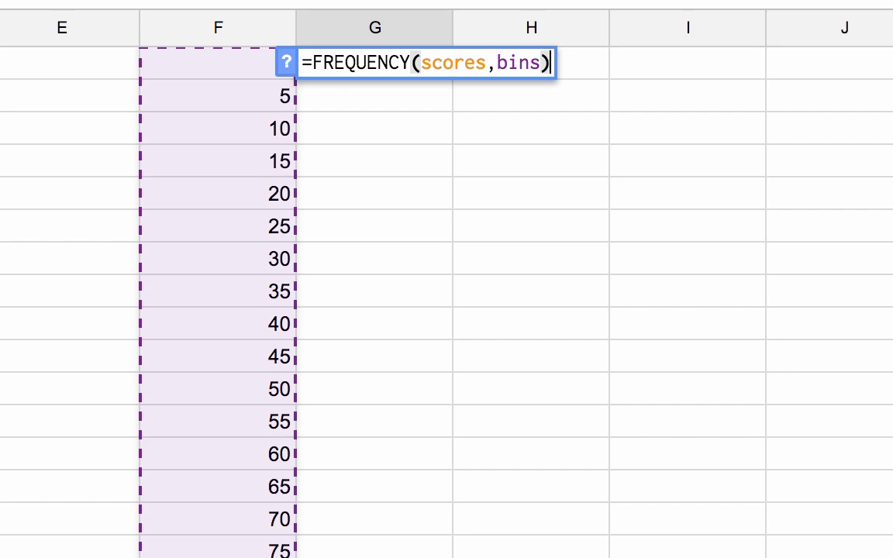
{"action": "key", "text": "shift+super+Return"}
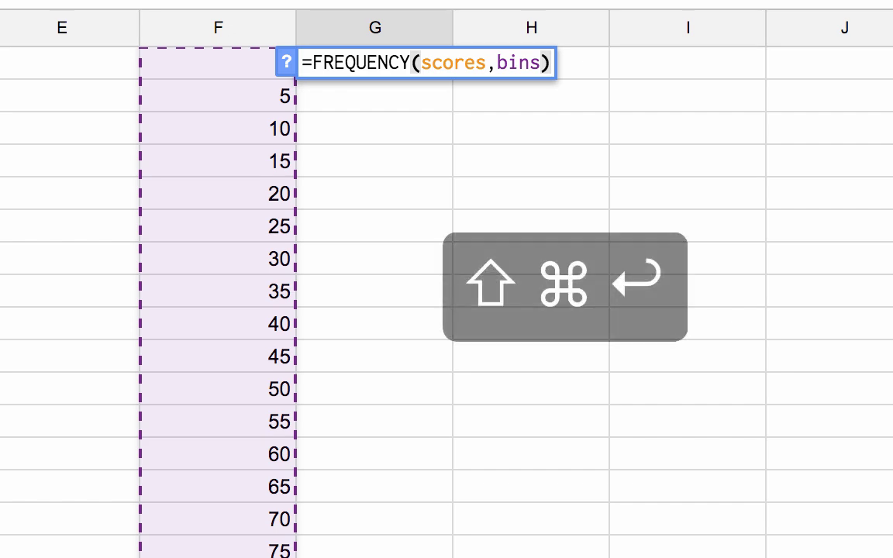
{"action": "key", "text": "Return"}
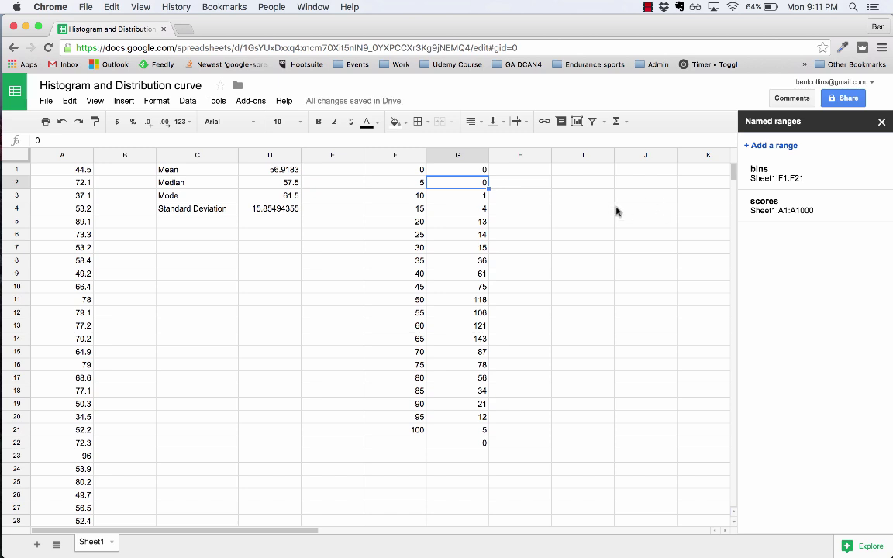
Step: Move the bins and frequencies block F1:G22 down one row so that it starts in F2
{"action": "left_click", "coordinate": [457, 299]}
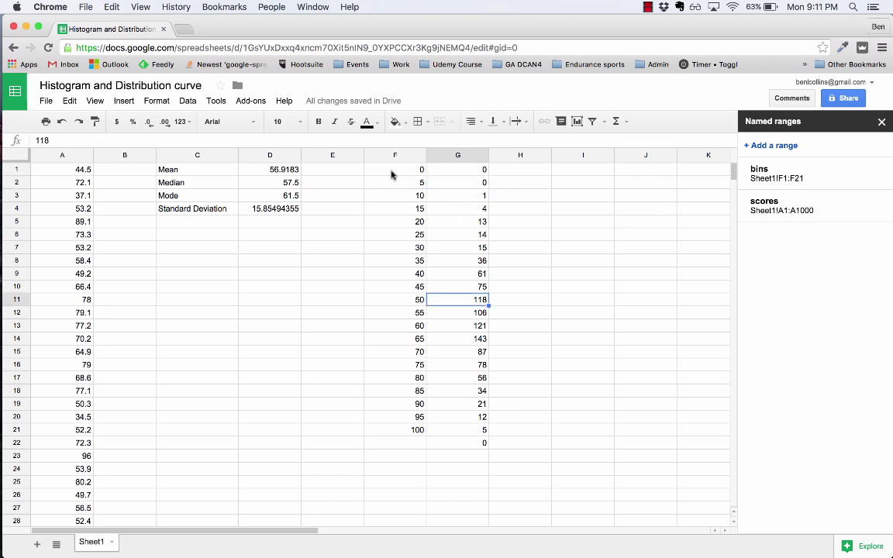
{"action": "left_click_drag", "start_coordinate": [394, 169], "coordinate": [442, 452]}
{"action": "key", "text": "super+c"}
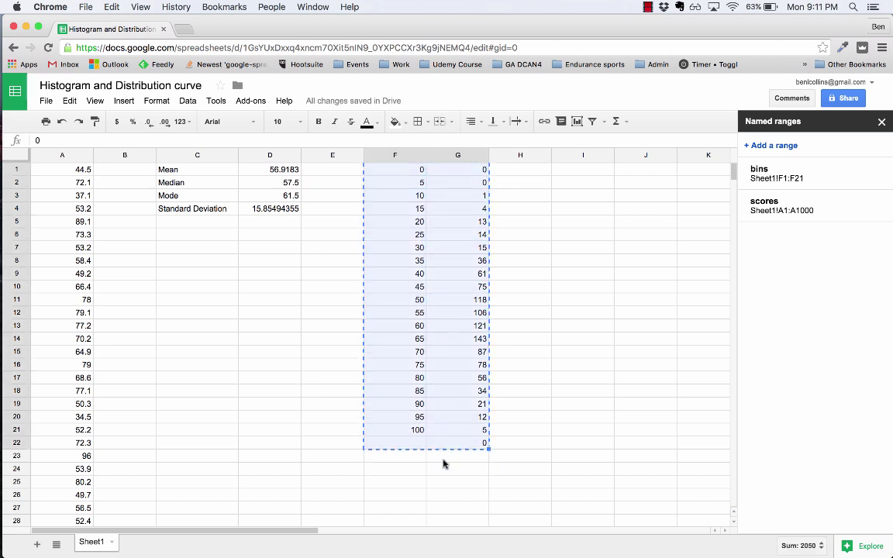
{"action": "key", "text": "Down"}
{"action": "key", "text": "super+v"}
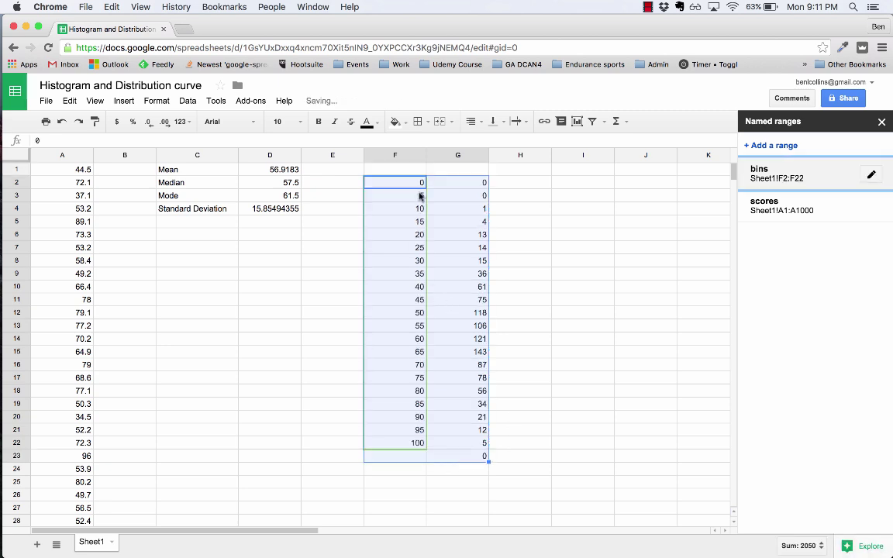
Step: Add the column headings Bins in F1 and Histogram in G1
{"action": "left_click", "coordinate": [418, 171]}
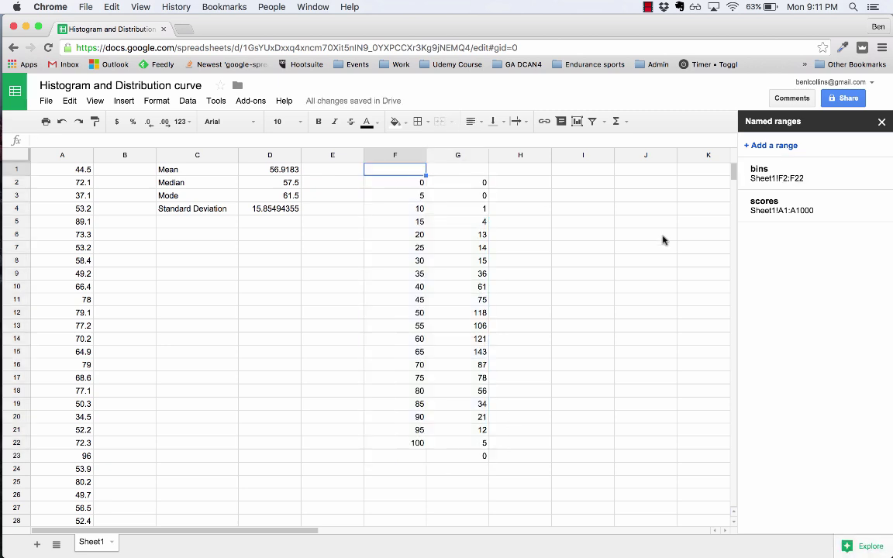
{"action": "type", "text": "Bins"}
{"action": "key", "text": "Tab"}
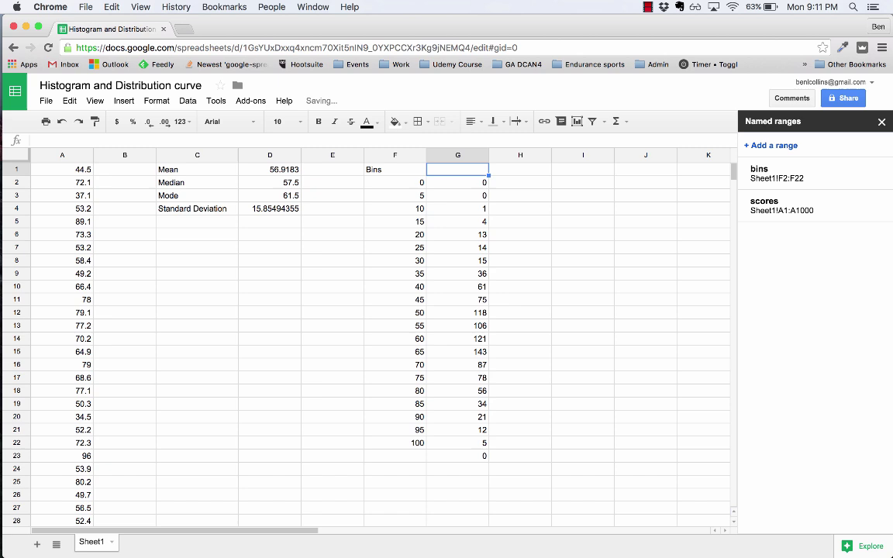
{"action": "type", "text": "His"}
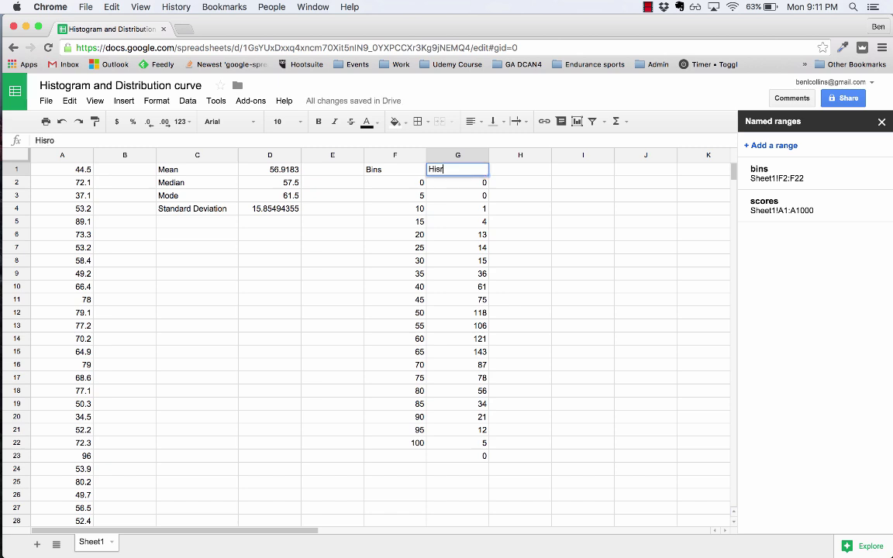
{"action": "type", "text": "togram"}
{"action": "key", "text": "Return"}
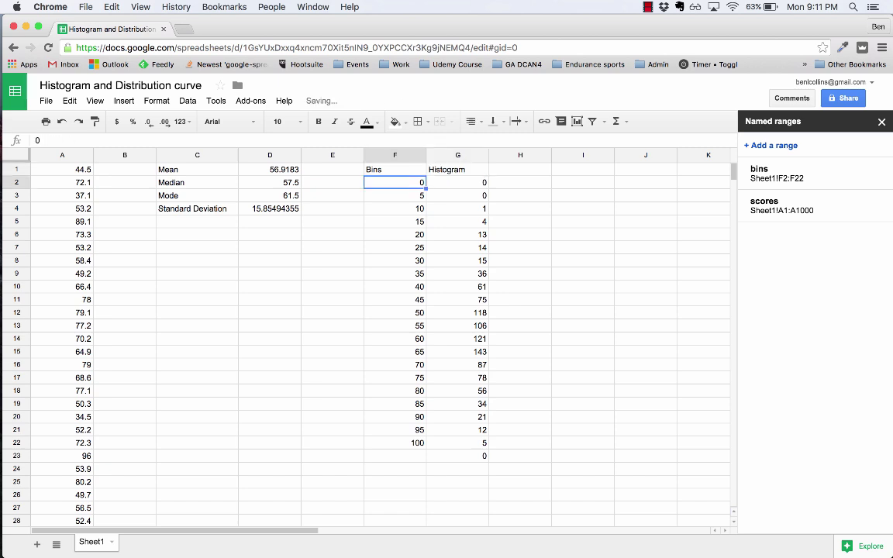
Step: Preview the bins and frequencies F1:G22 as a stacked column chart with column F as labels, and close it without inserting
{"action": "key", "text": "Up"}
{"action": "key", "text": "Right"}
{"action": "key", "text": "Right"}
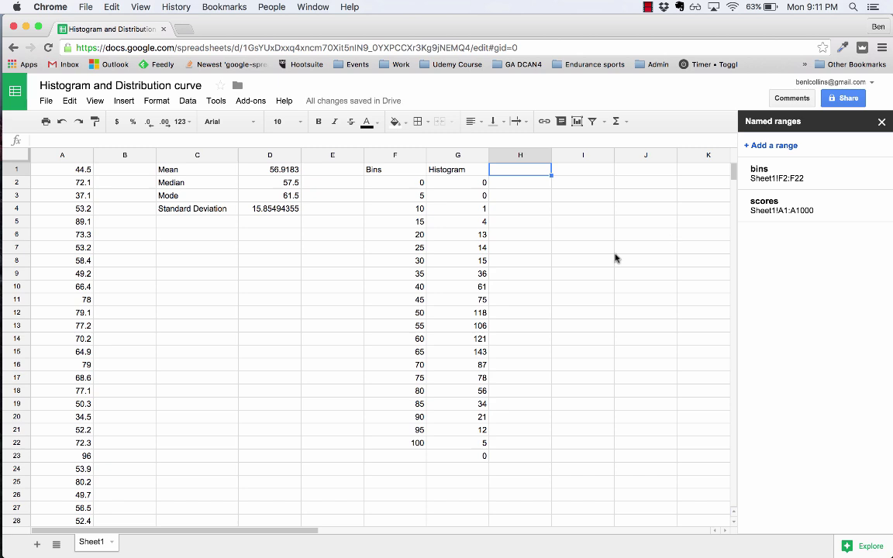
{"action": "left_click_drag", "start_coordinate": [407, 172], "coordinate": [477, 443]}
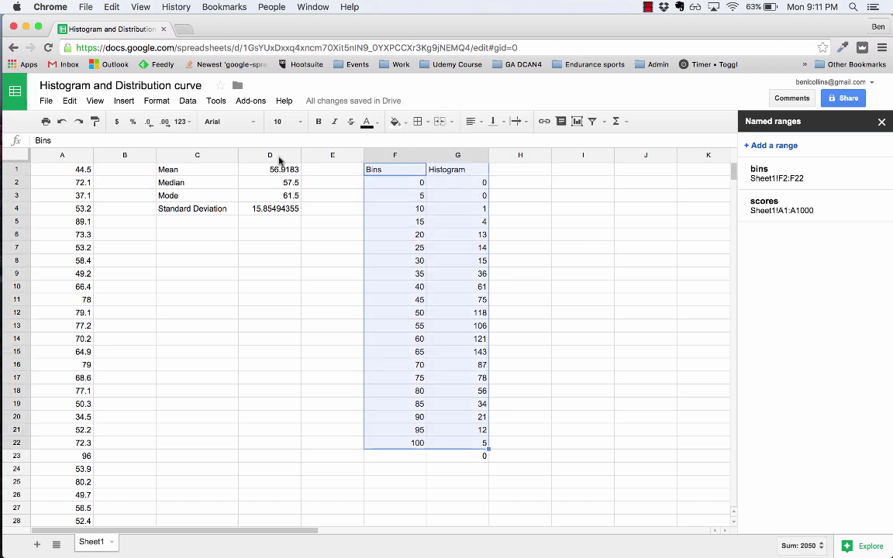
{"action": "left_click", "coordinate": [181, 103]}
{"action": "mouse_move", "coordinate": [124, 105]}
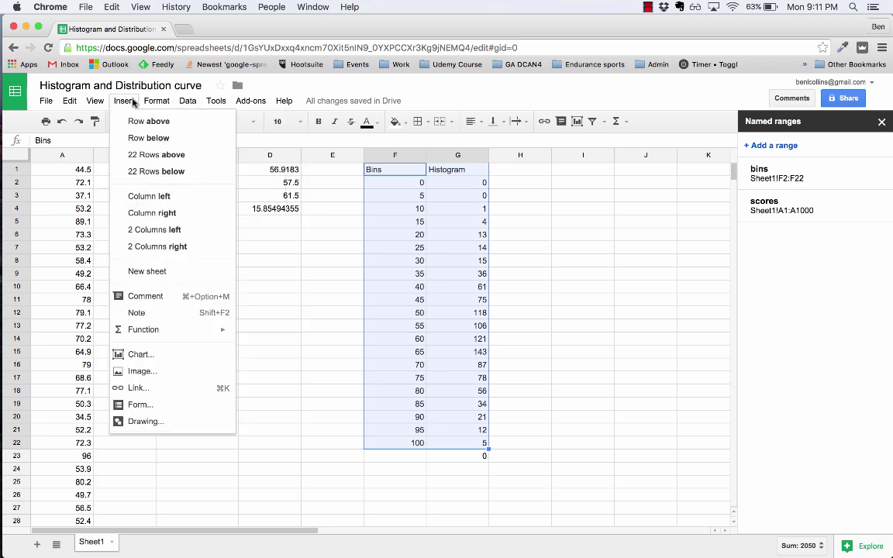
{"action": "left_click", "coordinate": [139, 355]}
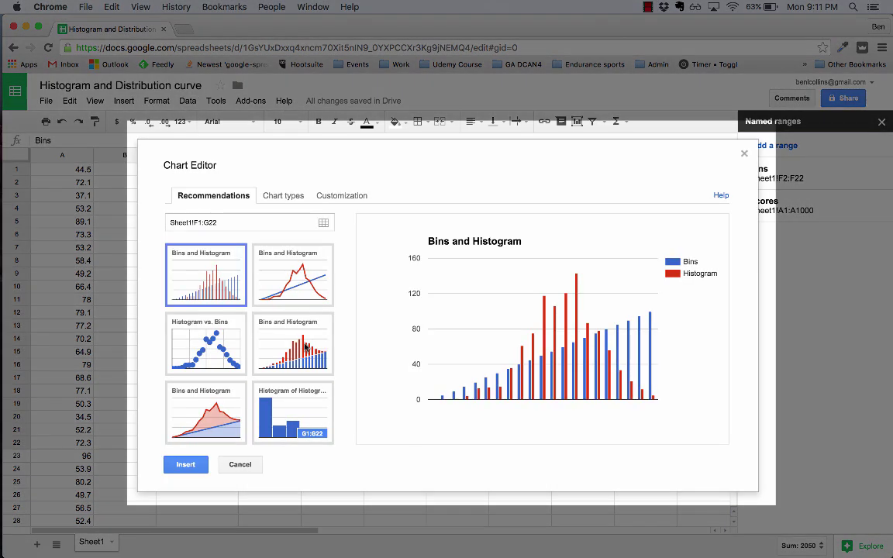
{"action": "left_click", "coordinate": [299, 345]}
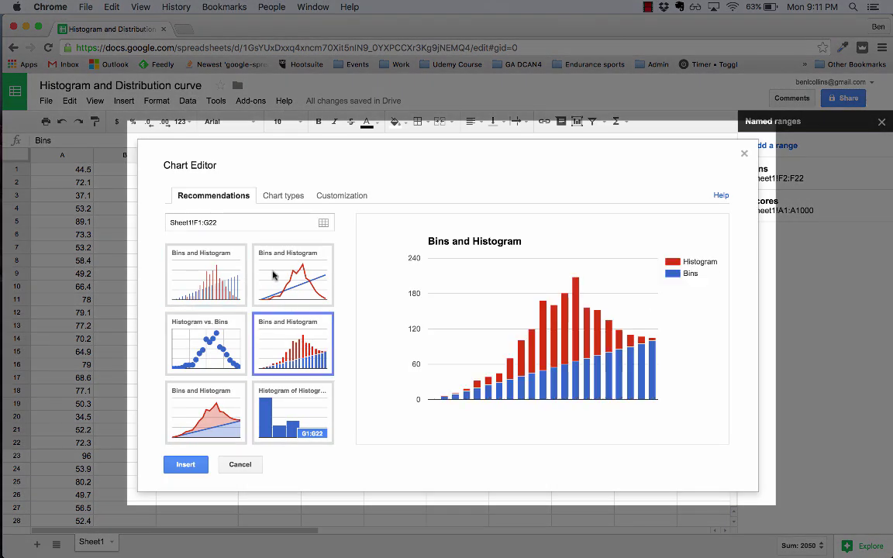
{"action": "left_click", "coordinate": [284, 196]}
{"action": "left_click", "coordinate": [169, 280]}
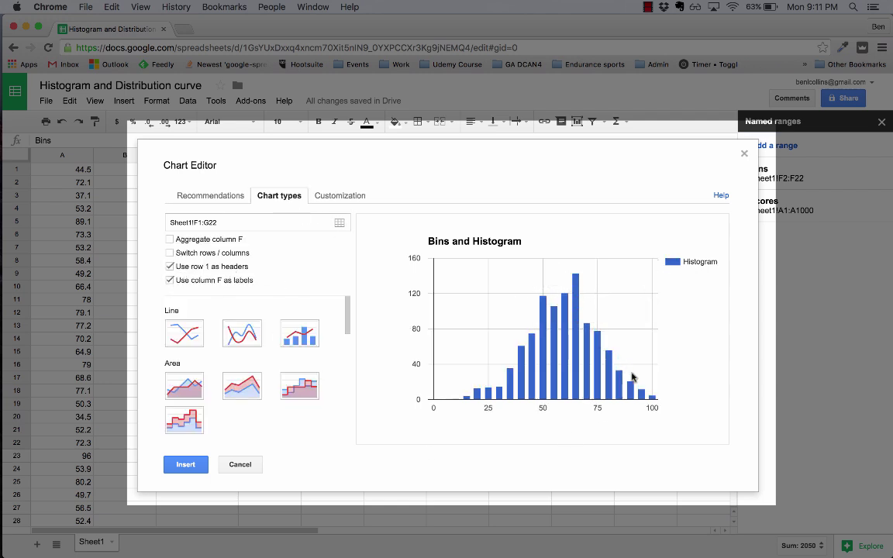
{"action": "mouse_move", "coordinate": [569, 292]}
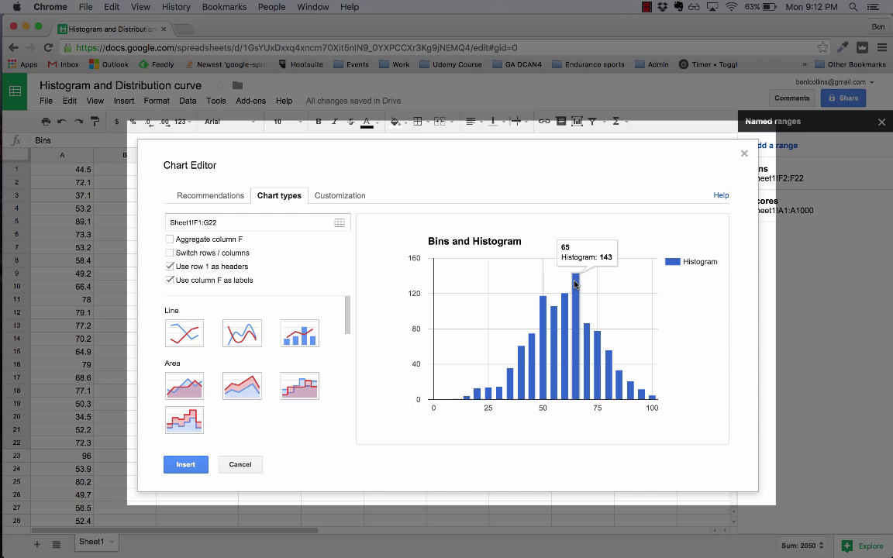
{"action": "mouse_move", "coordinate": [541, 299]}
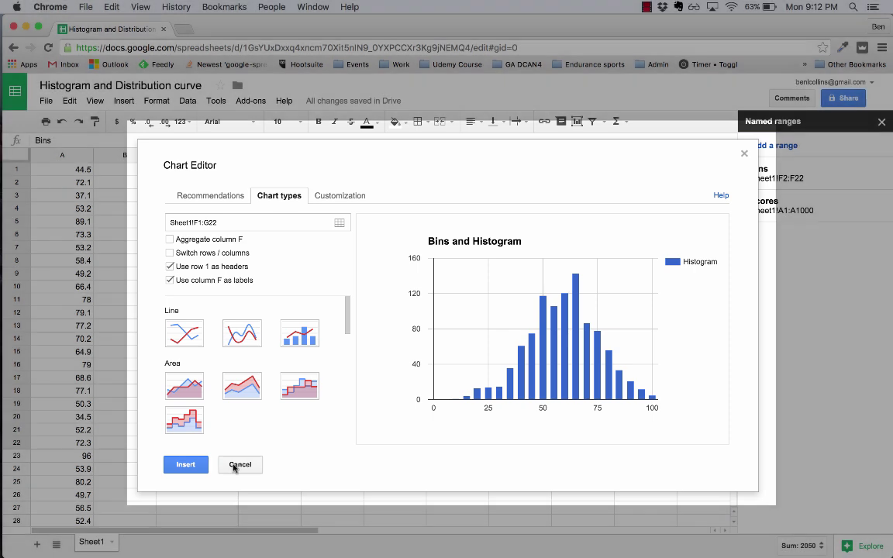
{"action": "left_click", "coordinate": [240, 464]}
Step: Insert two empty columns between the Bins and Histogram columns
{"action": "left_click", "coordinate": [461, 154]}
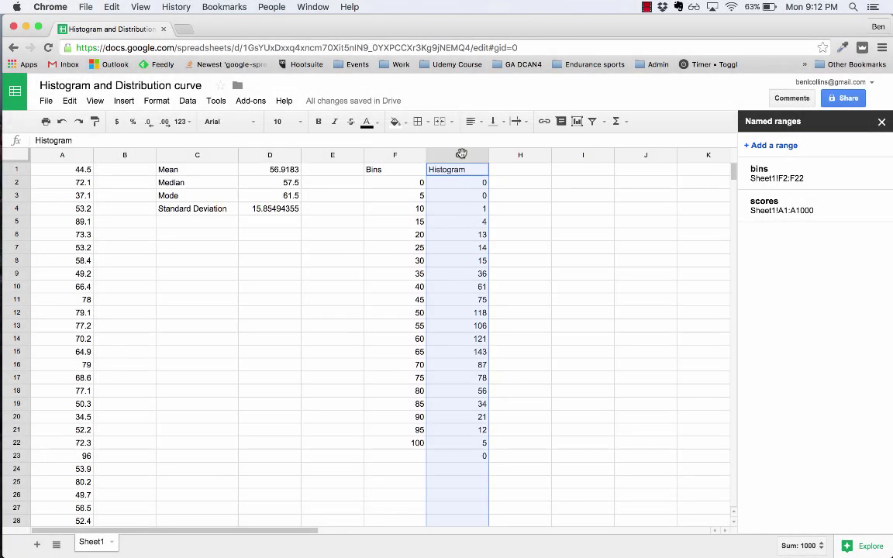
{"action": "right_click", "coordinate": [461, 155]}
{"action": "left_click", "coordinate": [470, 218]}
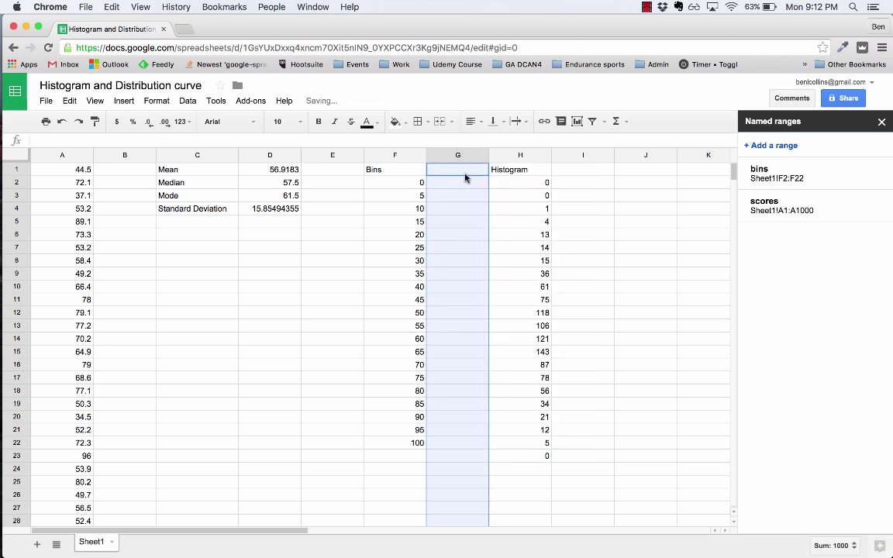
{"action": "right_click", "coordinate": [460, 155]}
{"action": "left_click", "coordinate": [477, 239]}
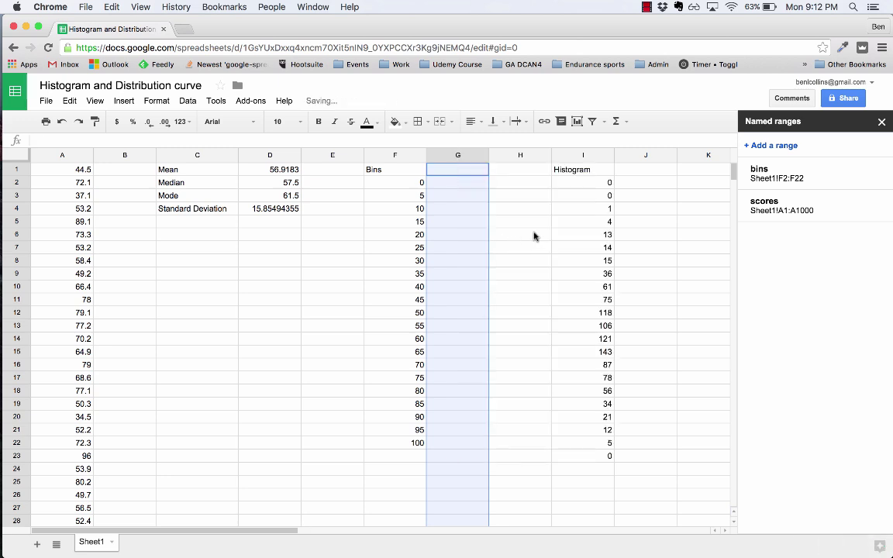
Step: Add the column heading Normdist formula in G1
{"action": "left_click", "coordinate": [461, 172]}
{"action": "type", "text": "Nor"}
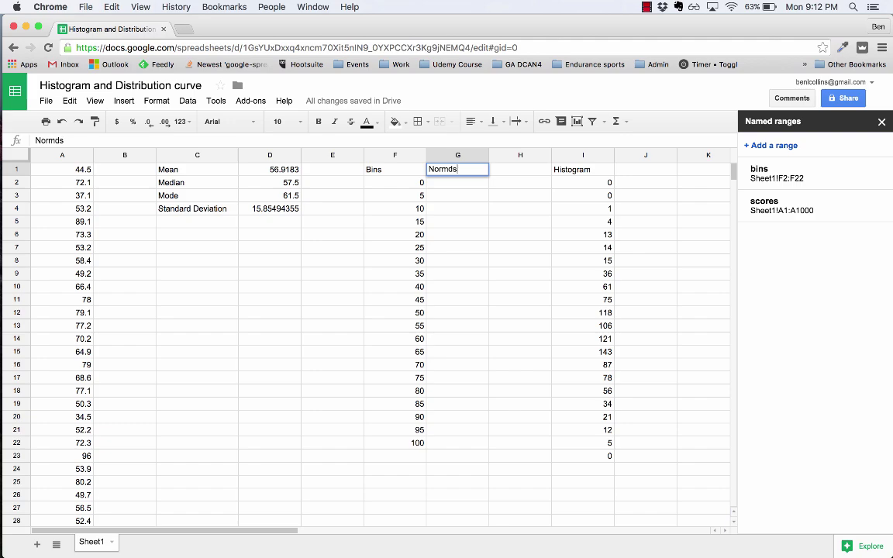
{"action": "type", "text": "mdist formula"}
{"action": "key", "text": "Return"}
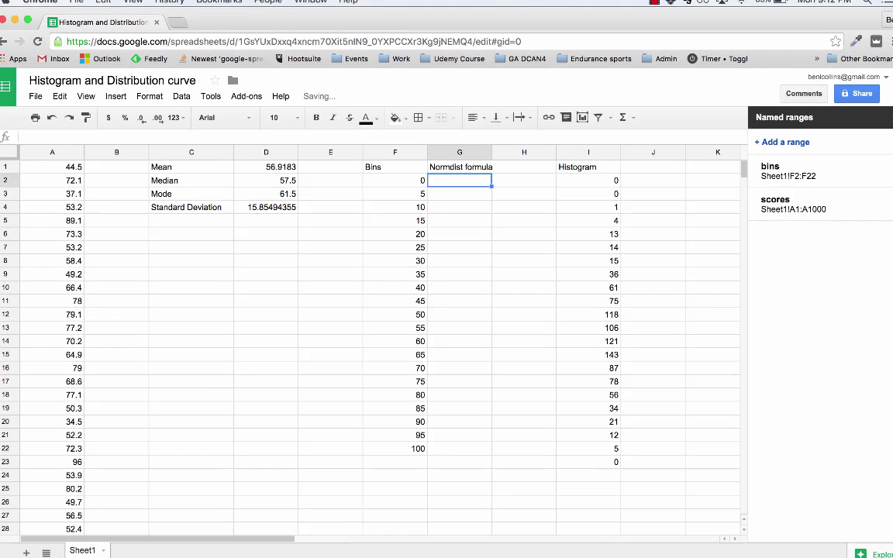
Step: Calculate the non-cumulative normal distribution value for the first bin in G2 with =normdist(F2,$D$1,$D$4,false)
{"action": "type", "text": "="}
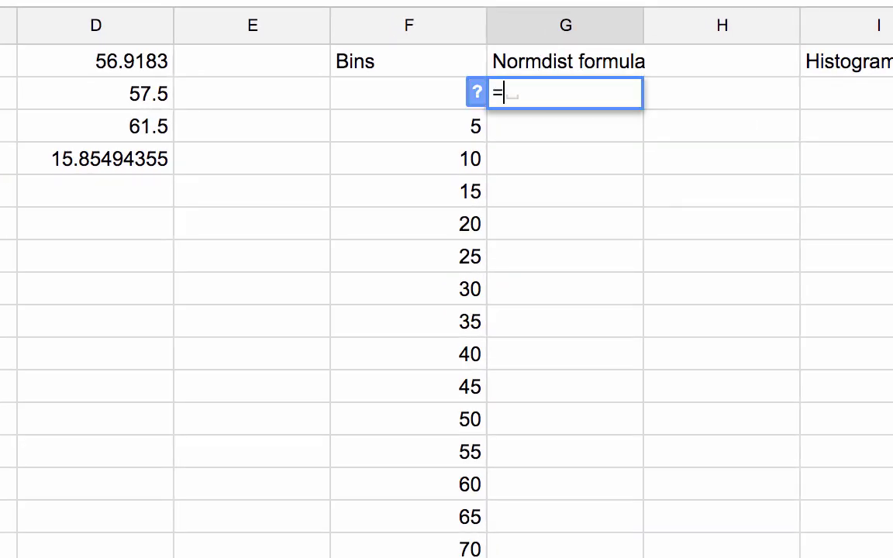
{"action": "type", "text": "nor"}
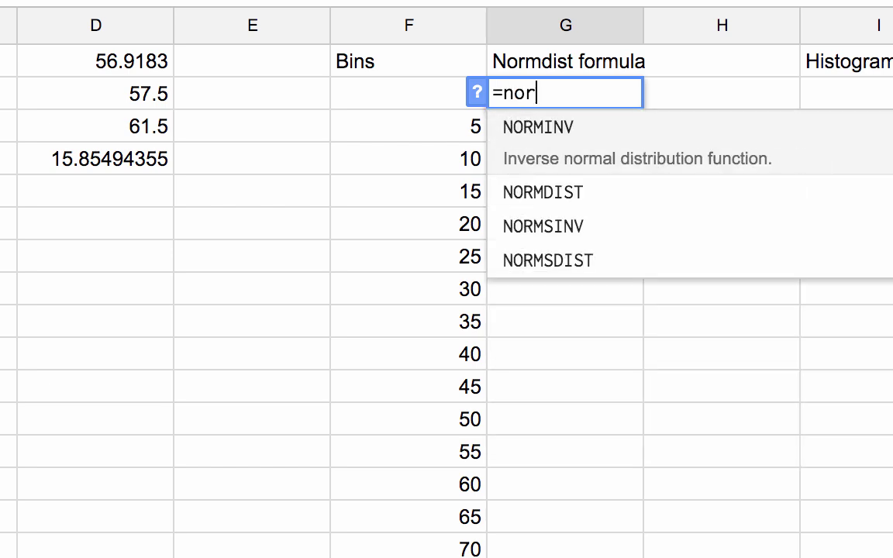
{"action": "type", "text": "mdist("}
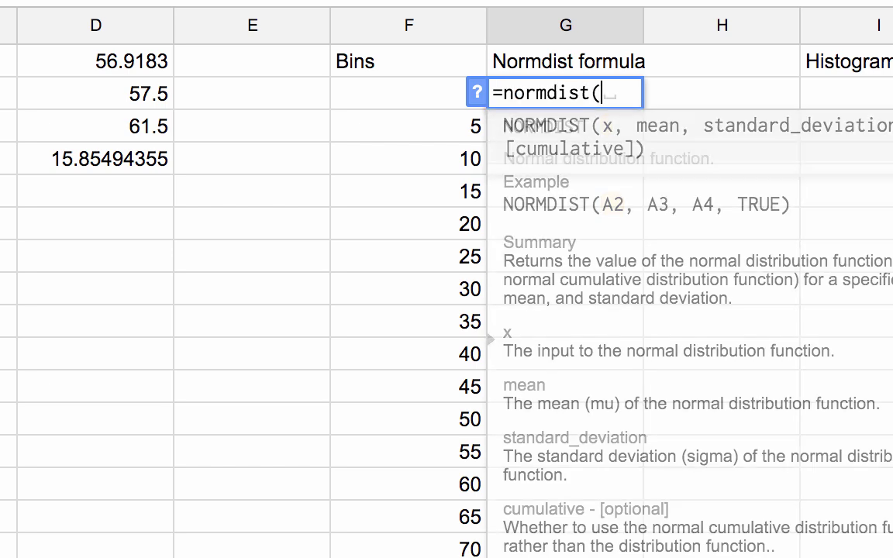
{"action": "type", "text": "F2"}
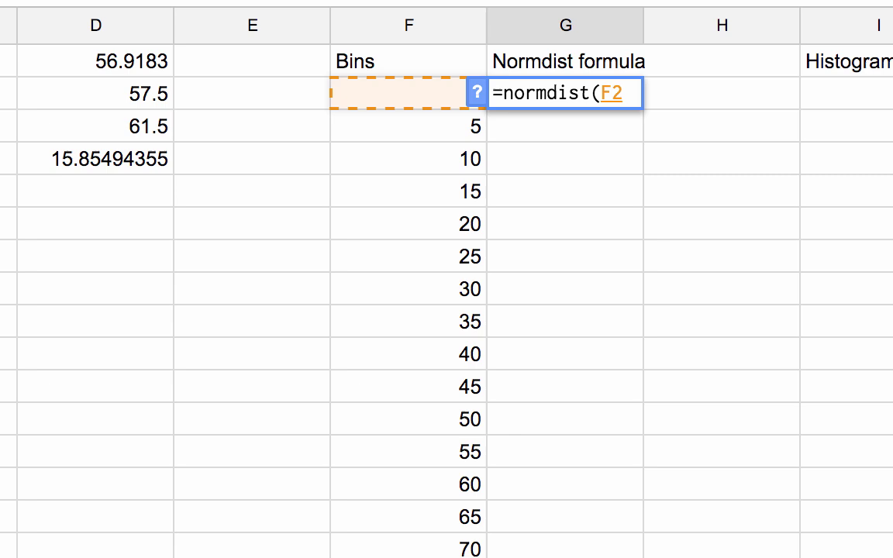
{"action": "type", "text": ","}
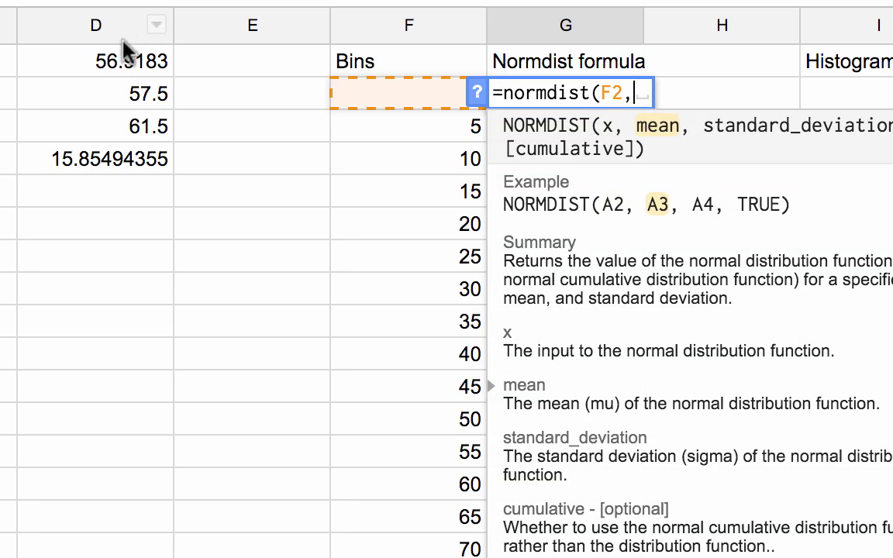
{"action": "left_click", "coordinate": [124, 51]}
{"action": "key", "text": "F4"}
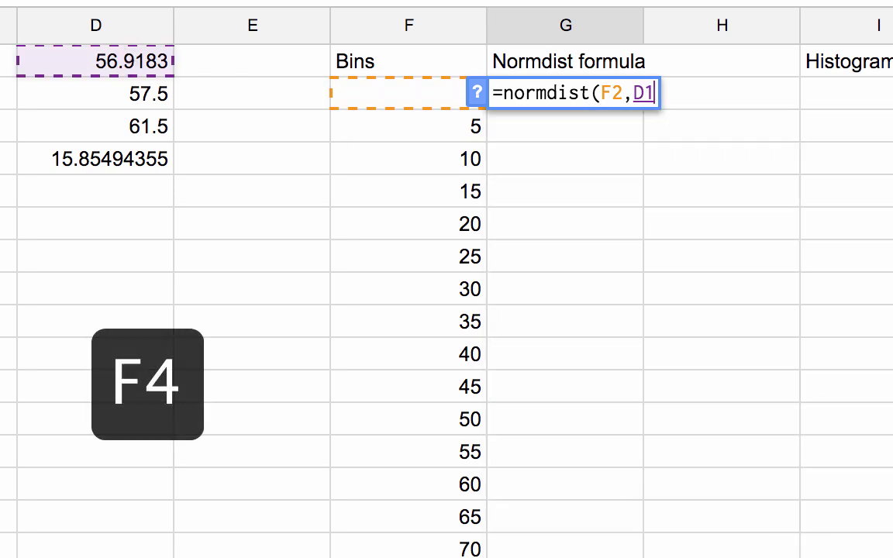
{"action": "type", "text": ","}
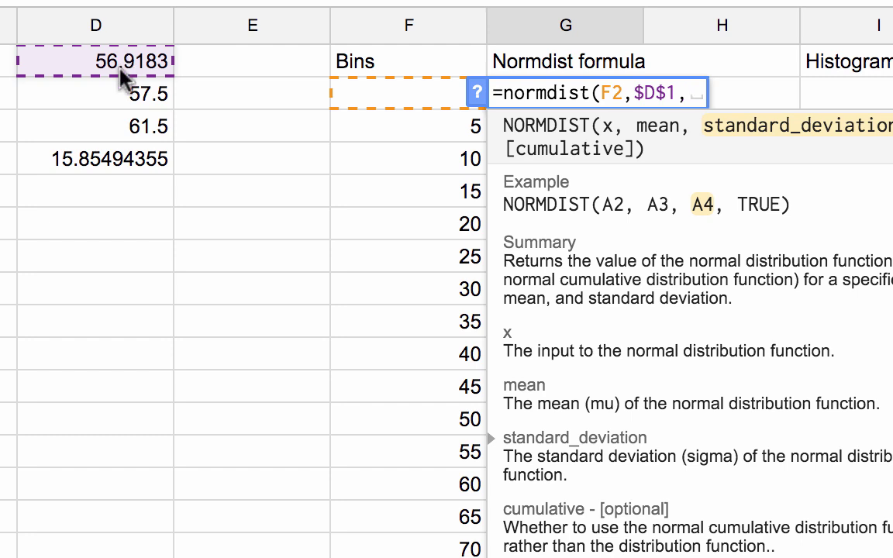
{"action": "left_click", "coordinate": [112, 163]}
{"action": "key", "text": "F4"}
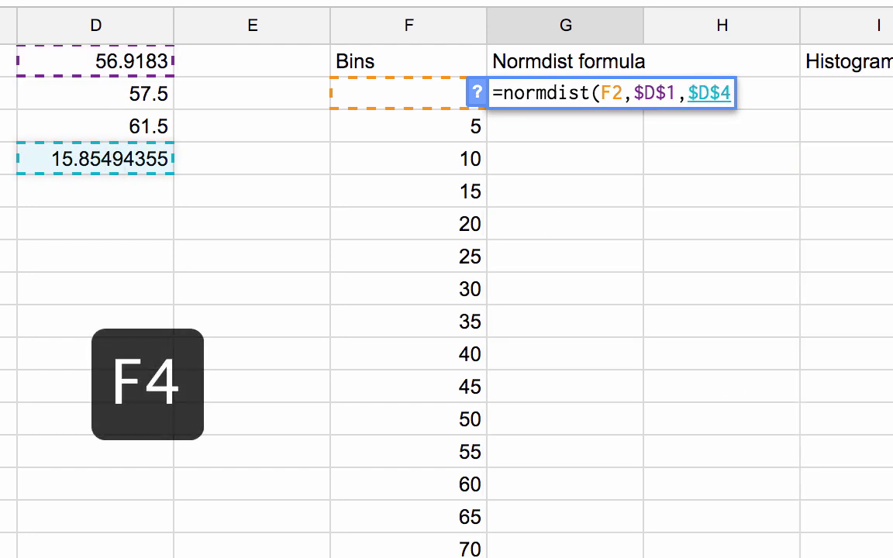
{"action": "type", "text": ","}
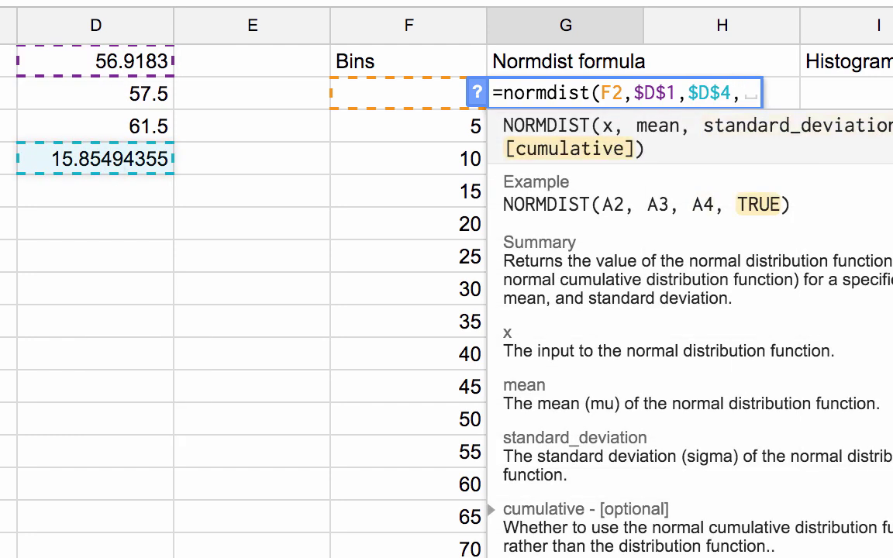
{"action": "type", "text": "falsE"}
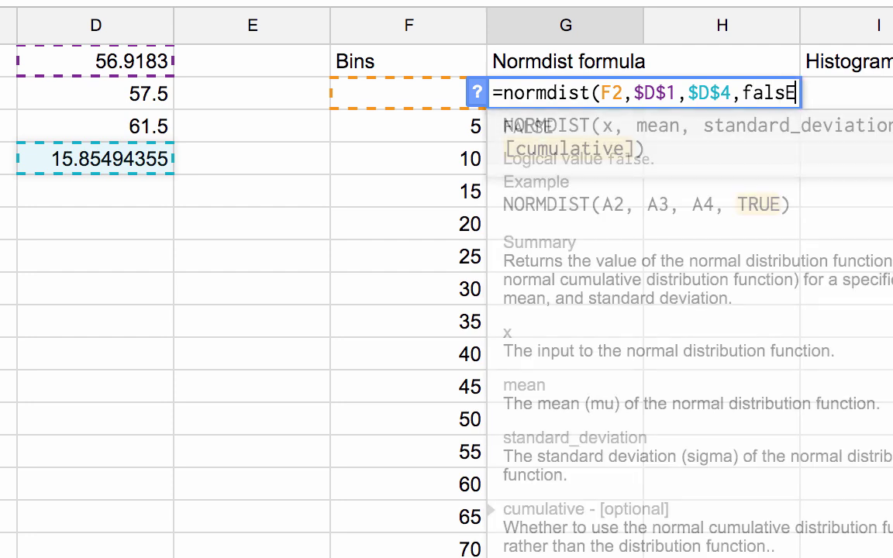
{"action": "type", "text": ")"}
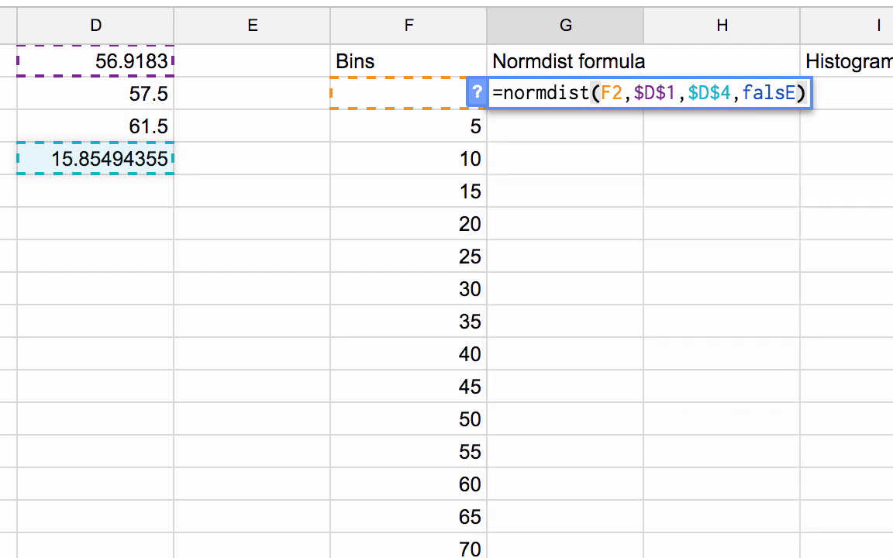
{"action": "key", "text": "Return"}
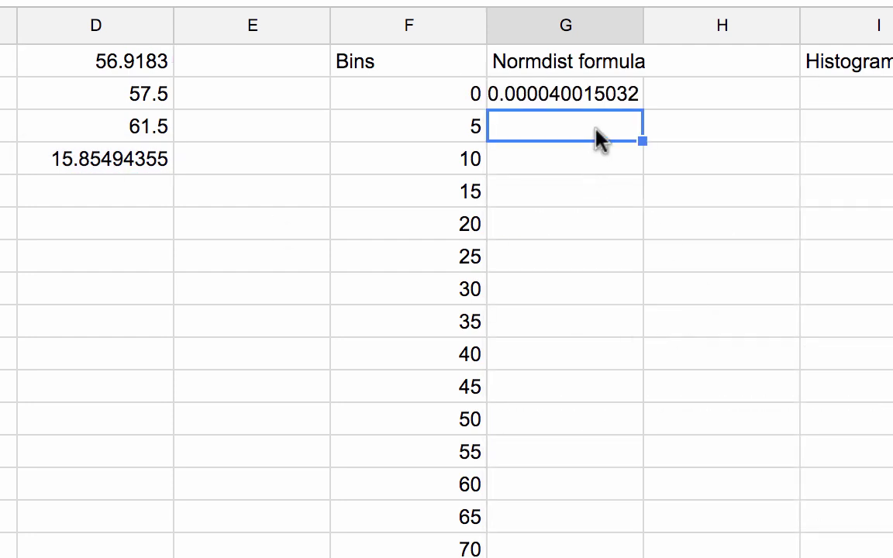
Step: Fill the G2 formula down to G22 for all bins and widen column G slightly to fit the values
{"action": "left_click", "coordinate": [607, 104]}
{"action": "double_click", "coordinate": [642, 109]}
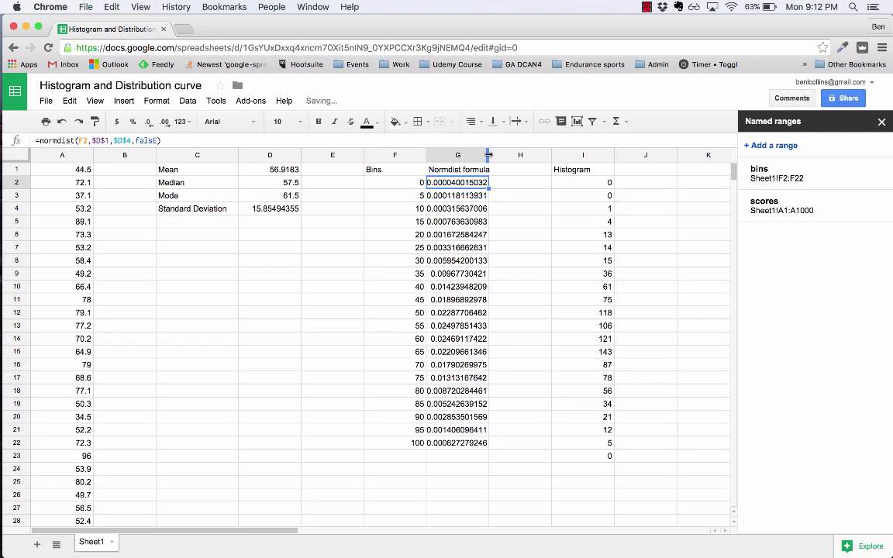
{"action": "left_click_drag", "start_coordinate": [644, 26], "coordinate": [645, 26]}
{"action": "left_click_drag", "start_coordinate": [501, 156], "coordinate": [503, 155]}
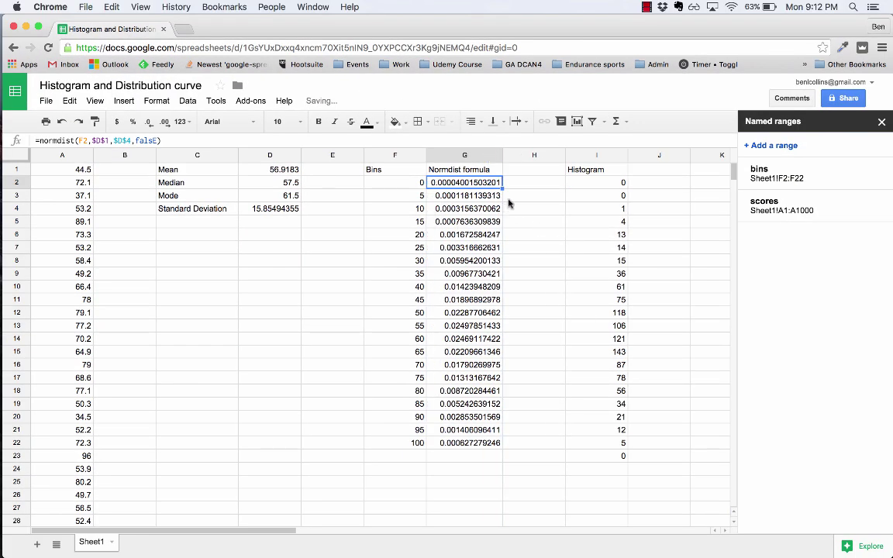
Step: Start a chart from the bins and normal distribution values in F1:G22 and choose the recommended line chart
{"action": "key", "text": "Left"}
{"action": "key", "text": "Up"}
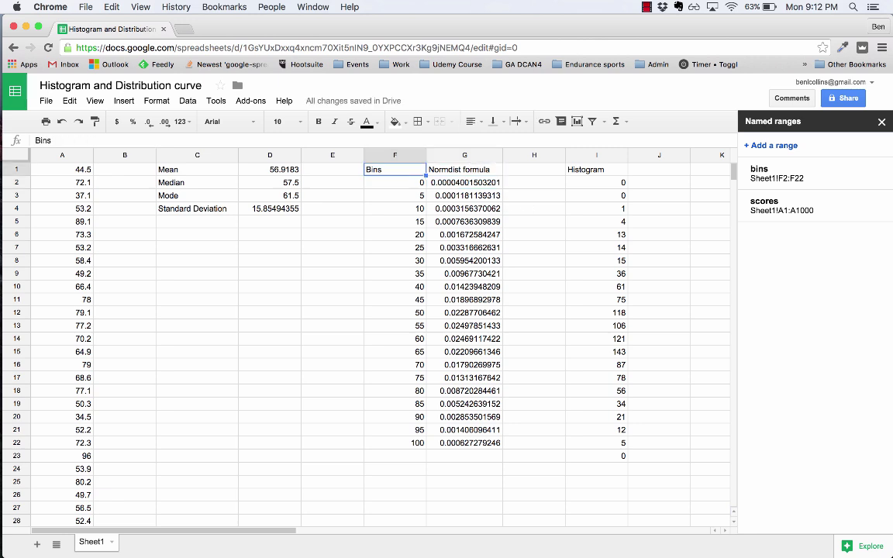
{"action": "key", "text": "shift+Right"}
{"action": "key", "text": "ctrl+shift+Down"}
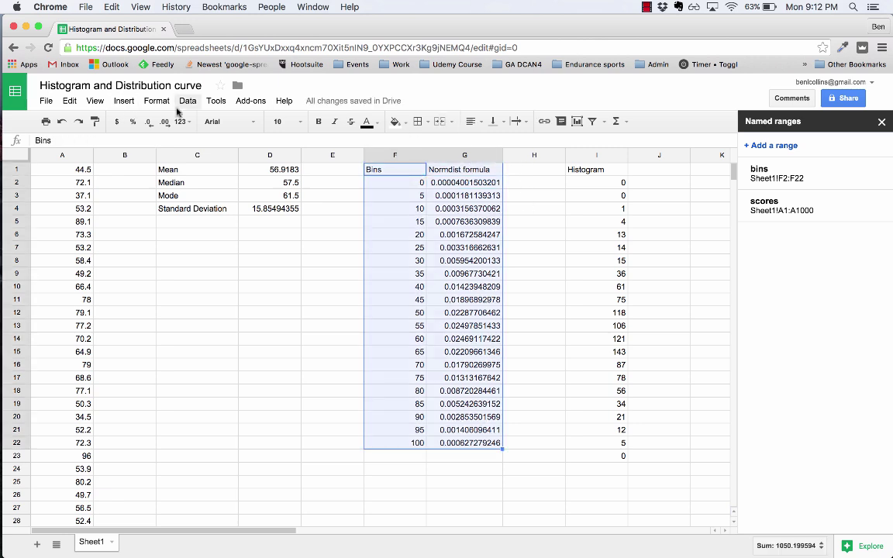
{"action": "left_click", "coordinate": [124, 101]}
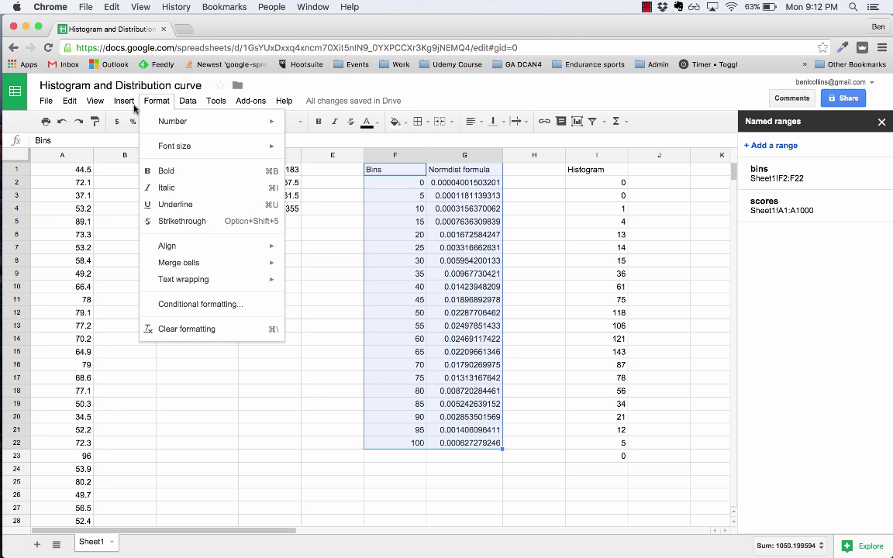
{"action": "left_click", "coordinate": [155, 355]}
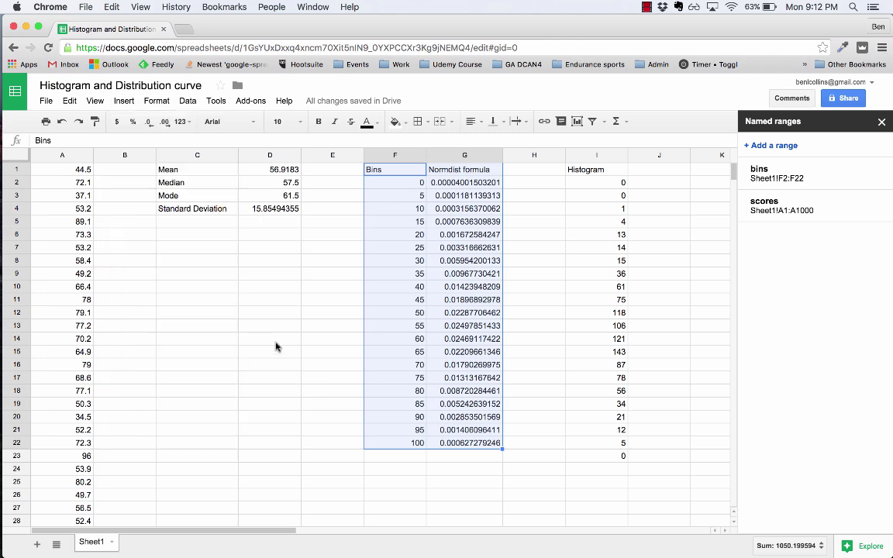
{"action": "left_click", "coordinate": [279, 267]}
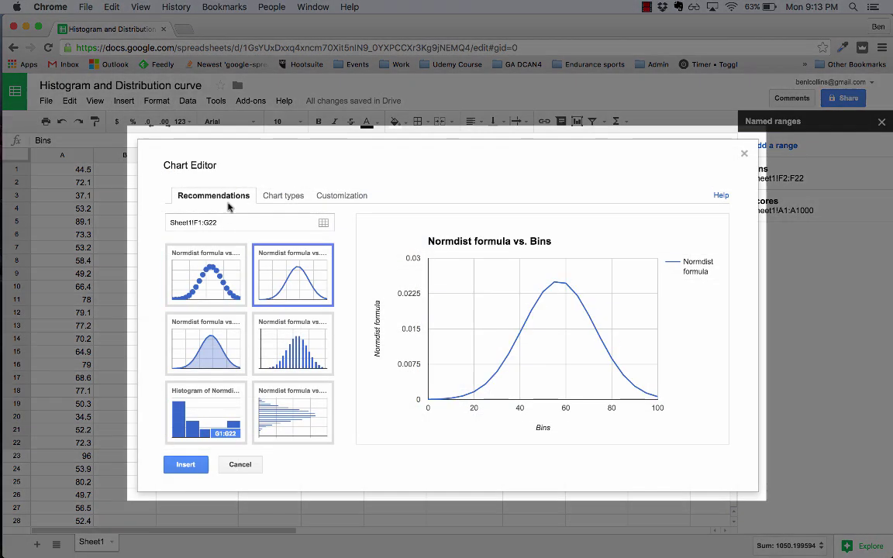
Step: Turn on the Smooth option for the line chart of the normal distribution values
{"action": "left_click", "coordinate": [264, 198]}
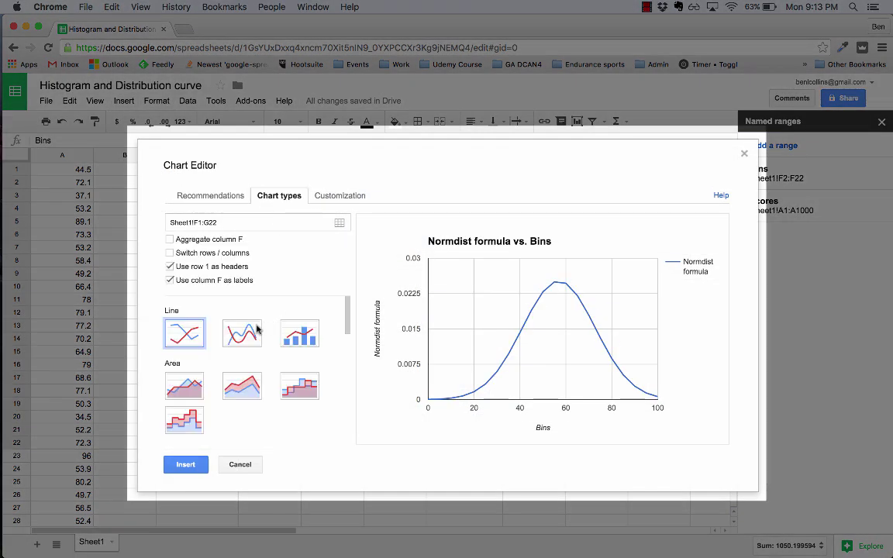
{"action": "left_click", "coordinate": [327, 196]}
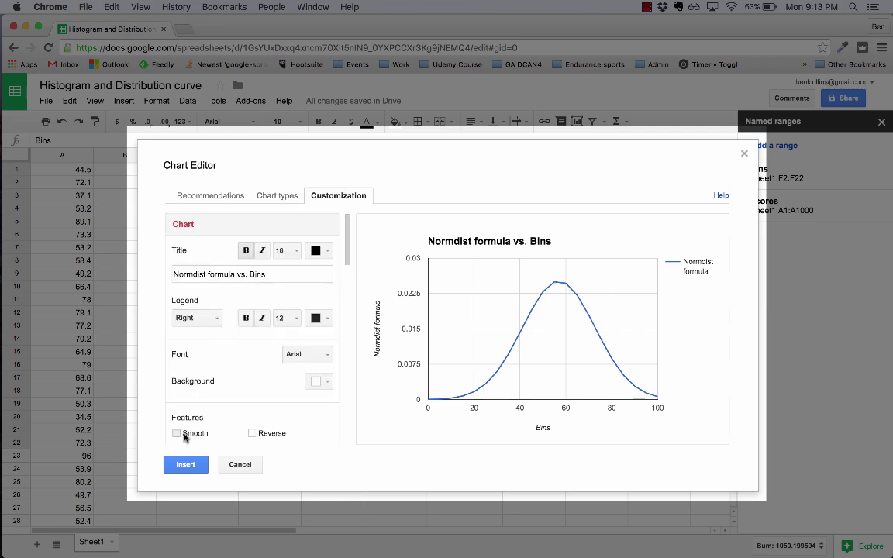
{"action": "left_click", "coordinate": [177, 433]}
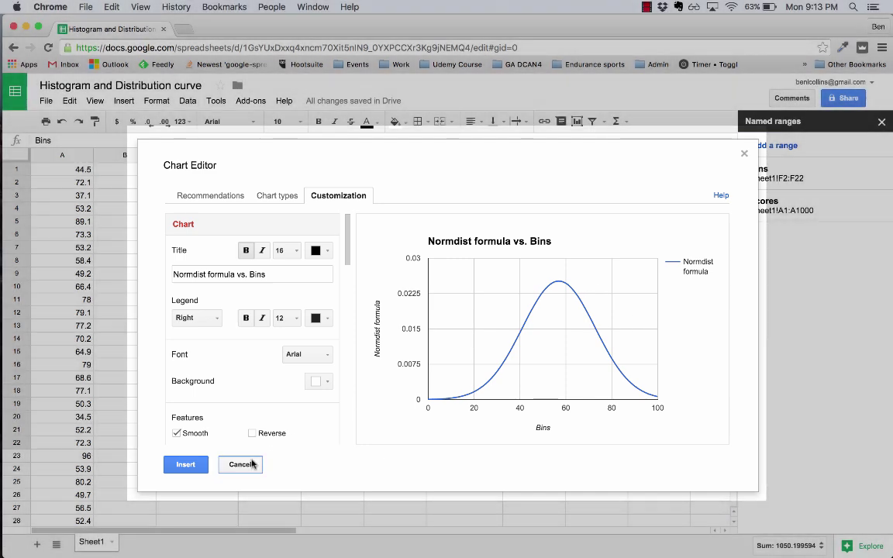
Step: Cancel the line chart of the normal distribution values without inserting it and select H1
{"action": "left_click", "coordinate": [252, 464]}
{"action": "left_click", "coordinate": [540, 169]}
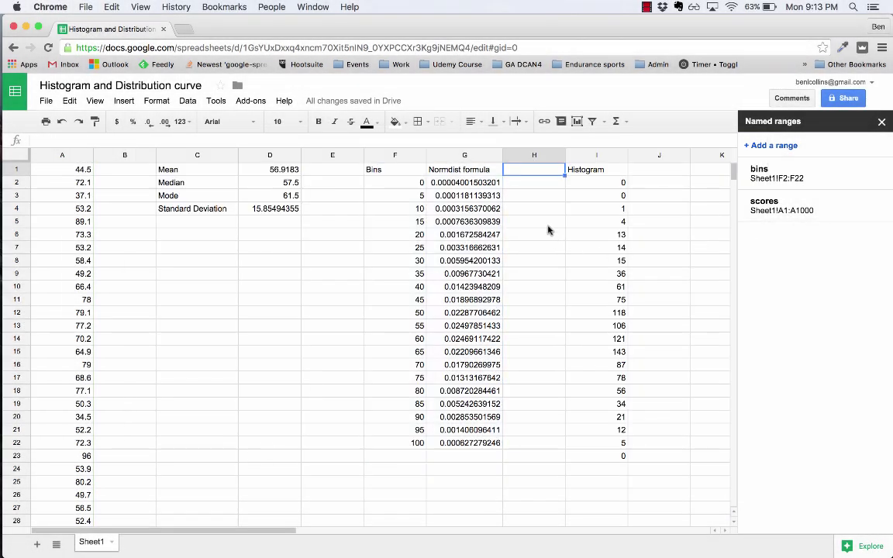
Step: Compare the normal distribution values in column G with the histogram frequency counts in column I
{"action": "left_click", "coordinate": [477, 262]}
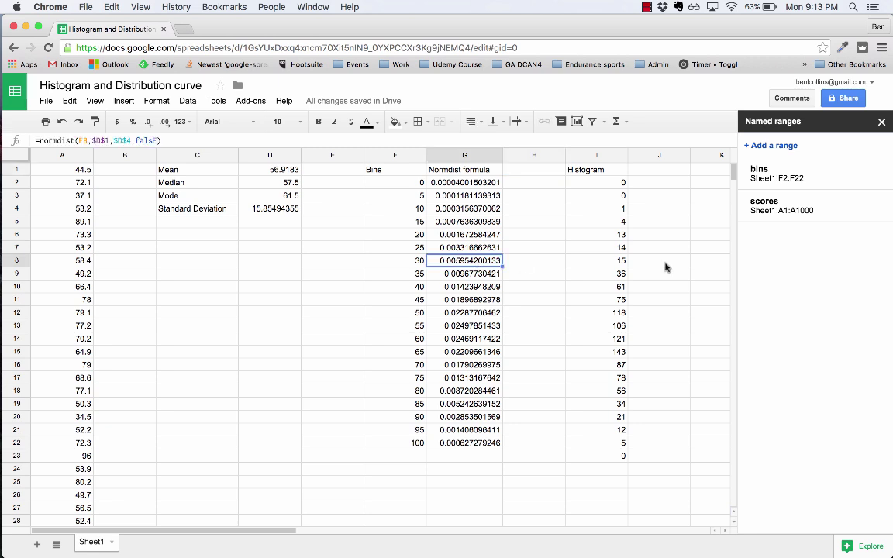
{"action": "left_click", "coordinate": [580, 264]}
{"action": "left_click", "coordinate": [500, 299]}
{"action": "key", "text": "Right"}
{"action": "key", "text": "Right"}
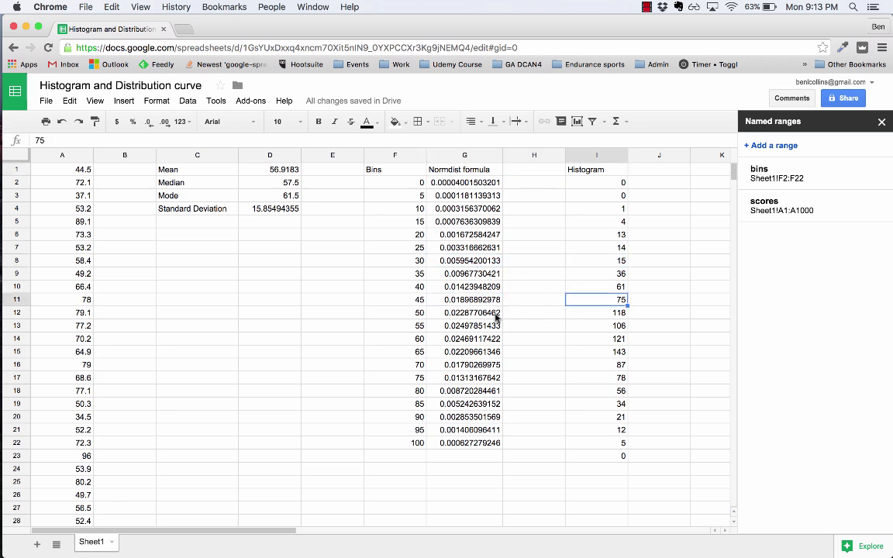
{"action": "left_click", "coordinate": [497, 315]}
{"action": "left_click", "coordinate": [602, 324]}
{"action": "left_click", "coordinate": [491, 326]}
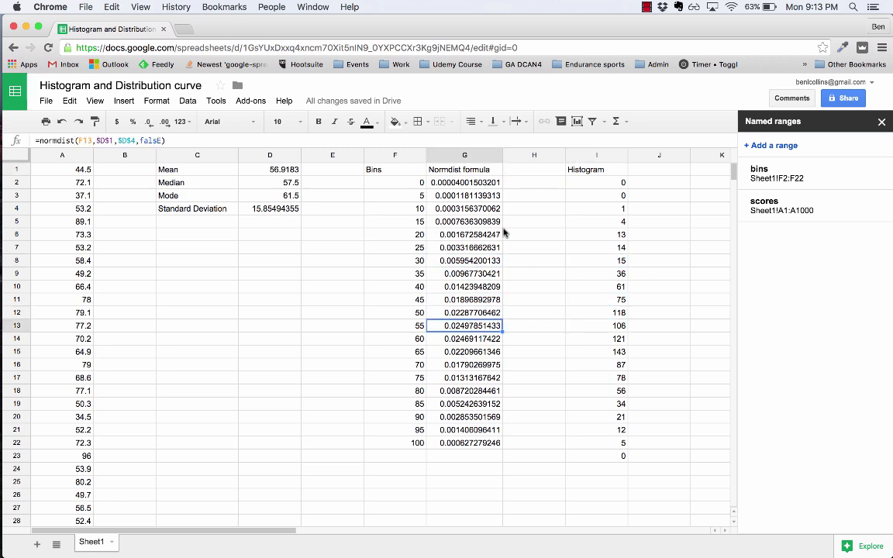
Step: Enter the header Normal Distribution in H1
{"action": "left_click", "coordinate": [531, 170]}
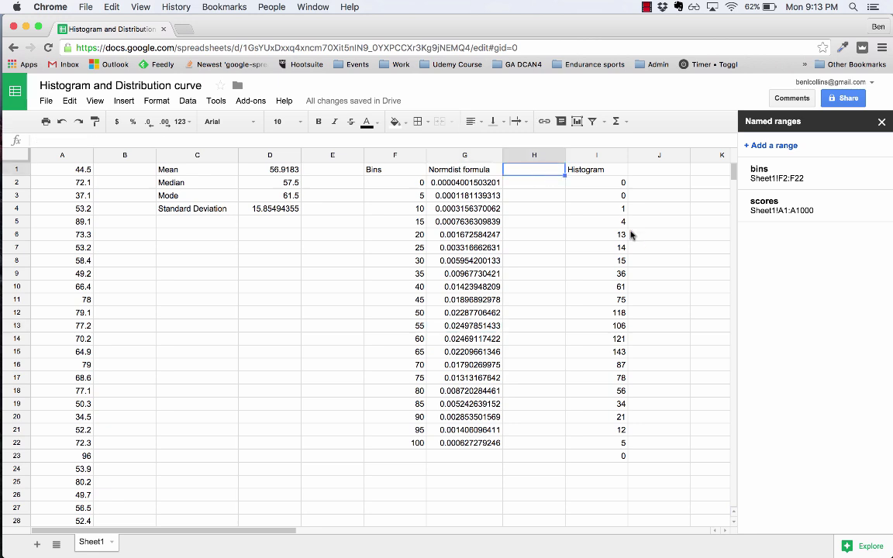
{"action": "type", "text": "Normal Dist"}
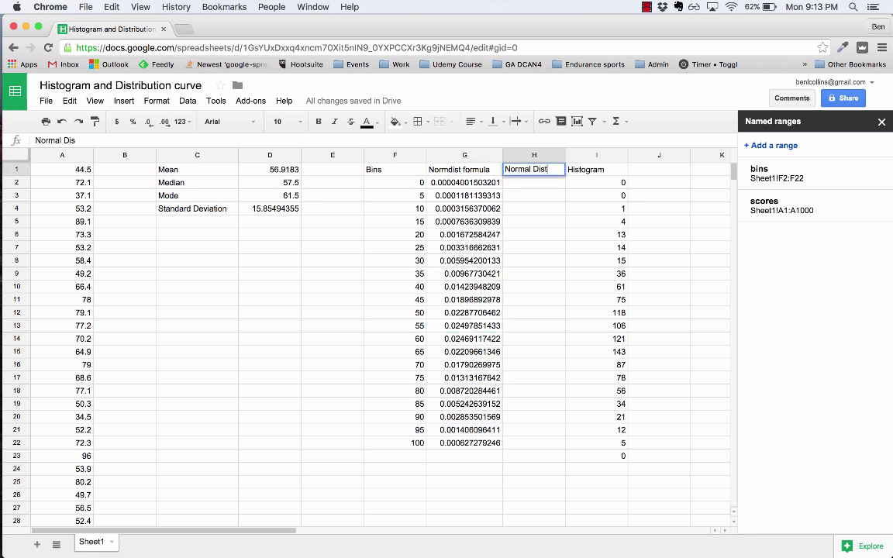
{"action": "type", "text": "ribution"}
{"action": "key", "text": "Return"}
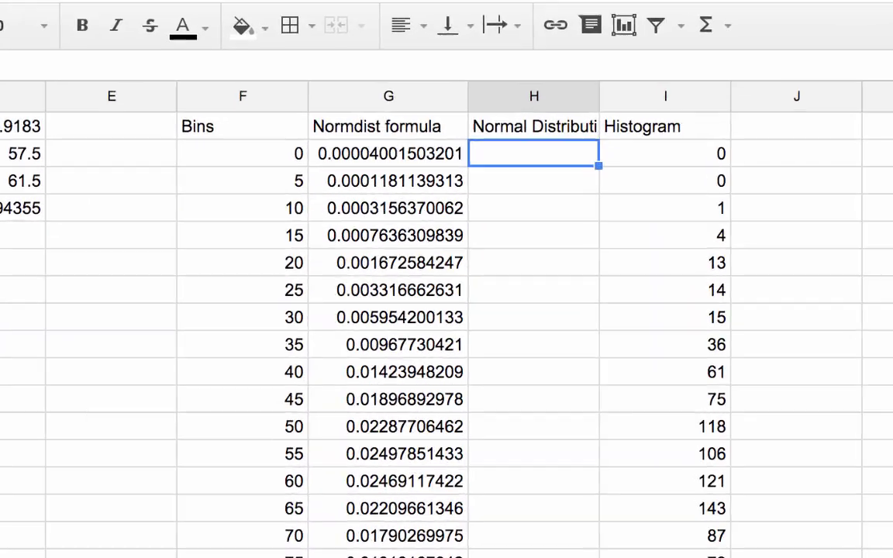
Step: Calculate the scaled normal distribution value in H2 with =G2*5000 and fill the formula down to H22
{"action": "type", "text": "="}
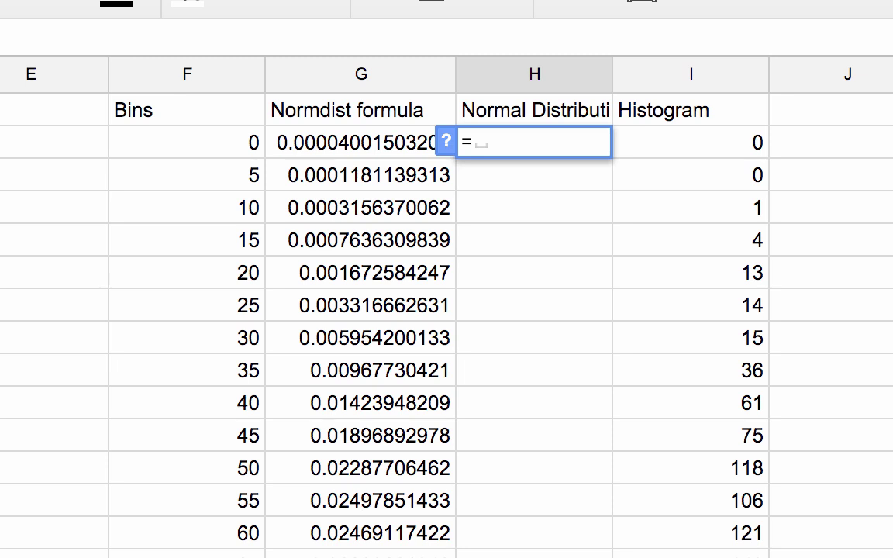
{"action": "type", "text": "G2"}
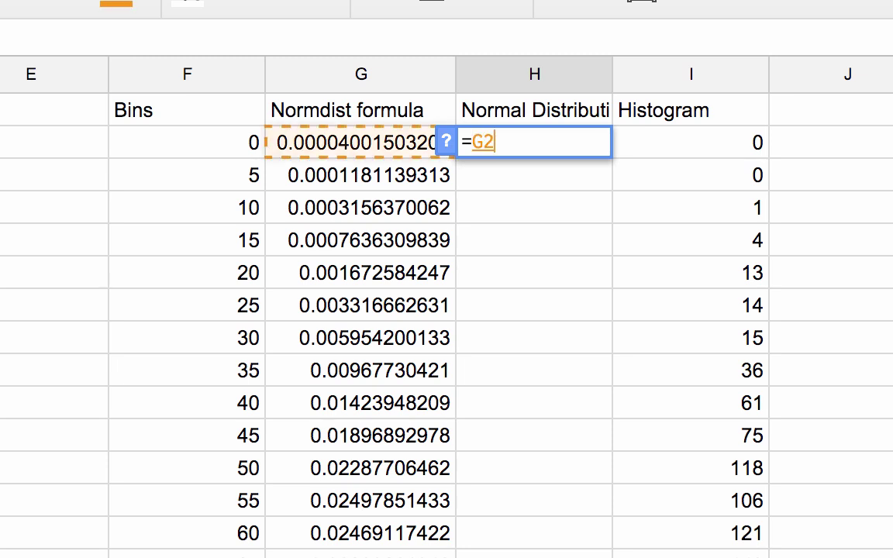
{"action": "type", "text": "*5000"}
{"action": "key", "text": "Return"}
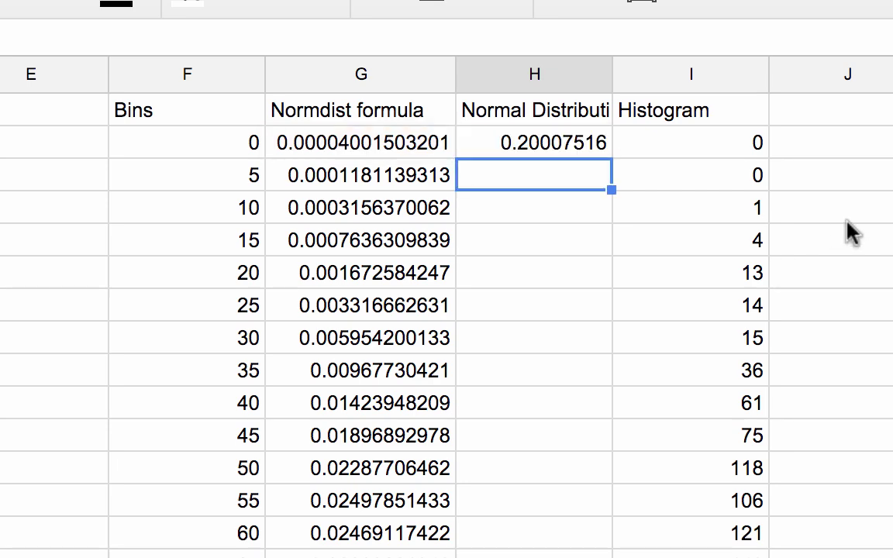
{"action": "left_click", "coordinate": [555, 138]}
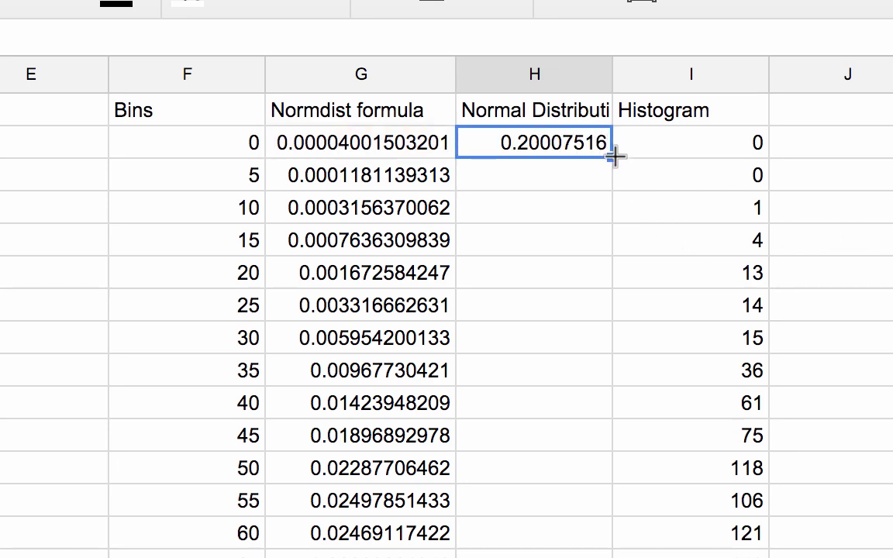
{"action": "double_click", "coordinate": [614, 154]}
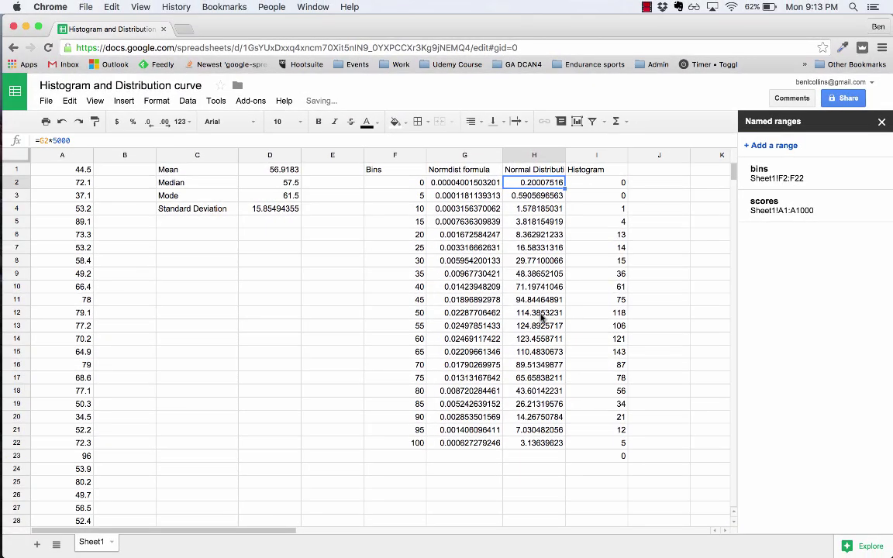
{"action": "left_click", "coordinate": [542, 315]}
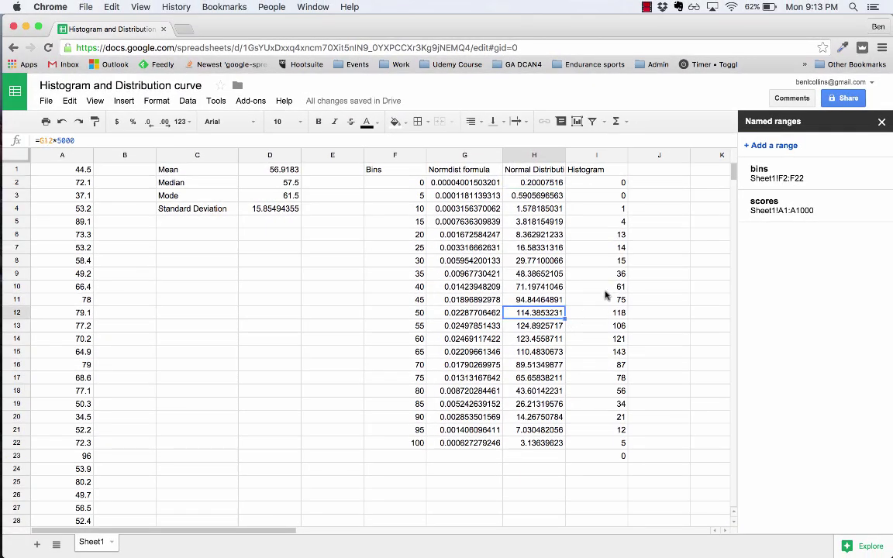
Step: Close the named ranges list and copy the histogram column I1:I23 into column J starting at J1
{"action": "left_click", "coordinate": [593, 169]}
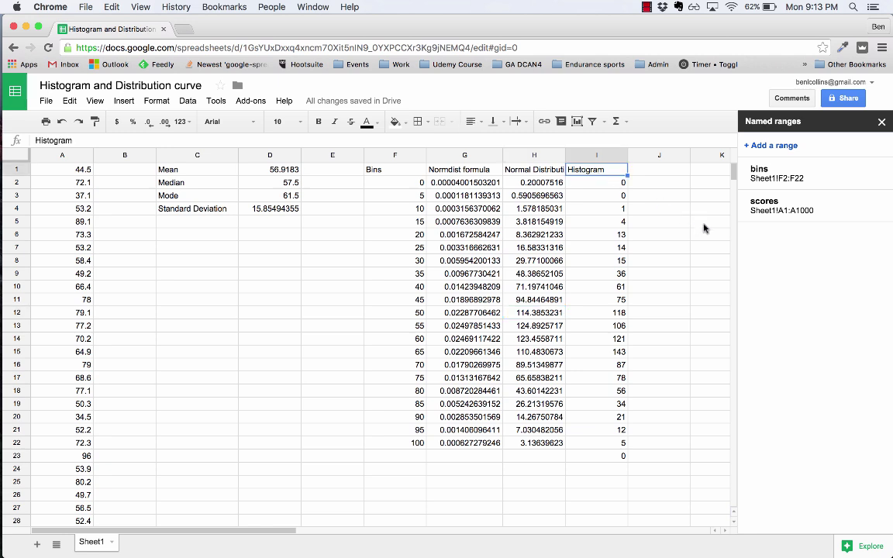
{"action": "key", "text": "Left"}
{"action": "left_click", "coordinate": [596, 169]}
{"action": "left_click", "coordinate": [882, 122]}
{"action": "key", "text": "super+shift+Down"}
{"action": "key", "text": "super+c"}
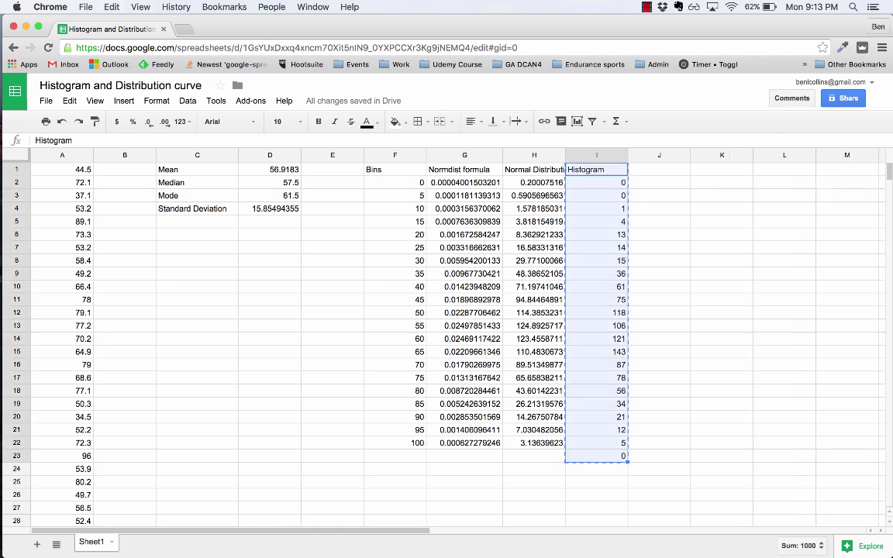
{"action": "left_click", "coordinate": [659, 169]}
{"action": "key", "text": "super+v"}
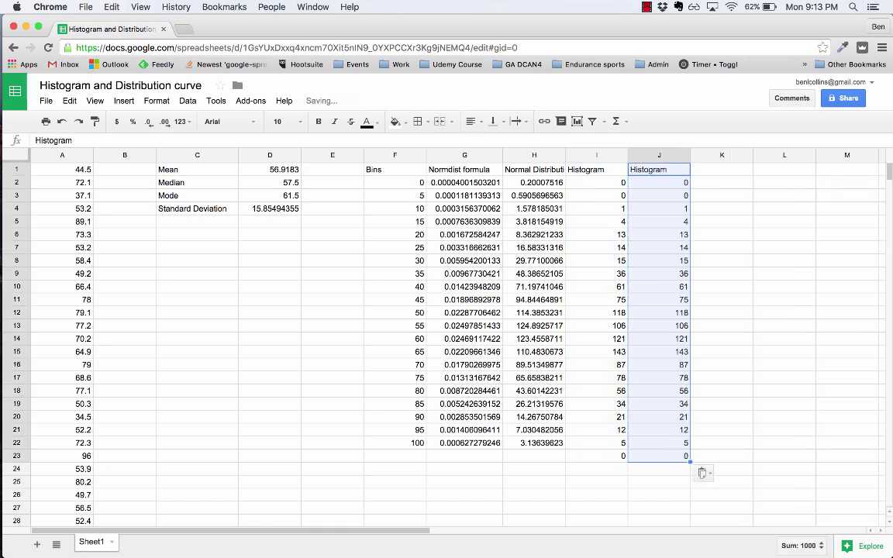
Step: Change the copied column's header in J1 to Histogram 2
{"action": "left_click", "coordinate": [659, 169]}
{"action": "key", "text": "Return"}
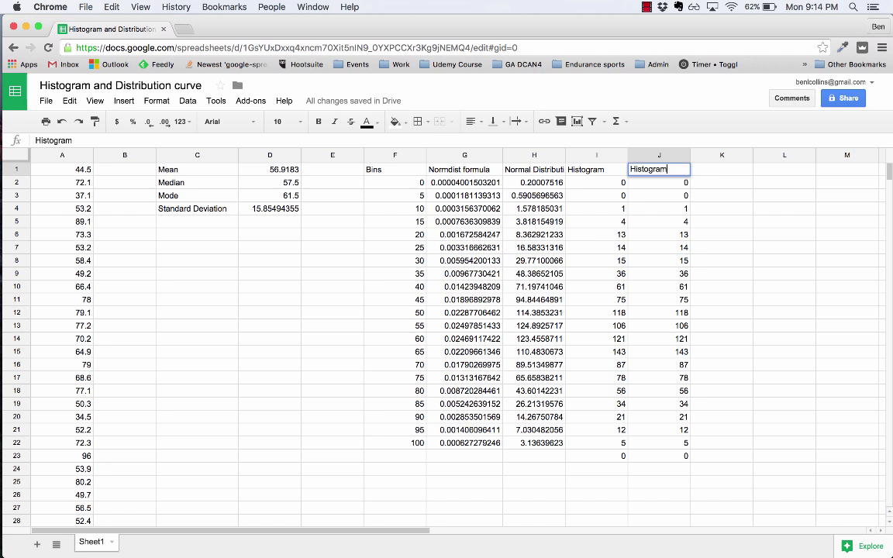
{"action": "key", "text": "Return"}
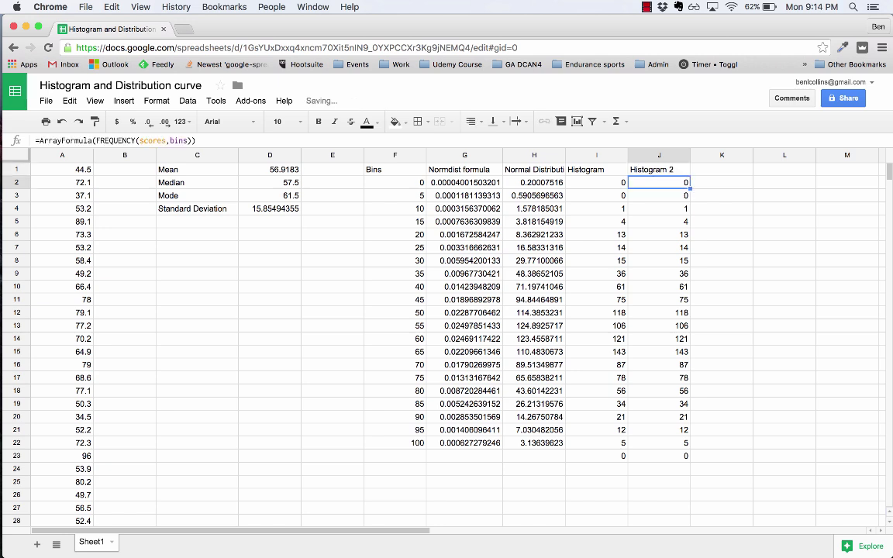
Step: Start a chart from the bins in F1:F22 together with the normal distribution and both histogram columns in H1:J22
{"action": "key", "text": "Up"}
{"action": "key", "text": "Left"}
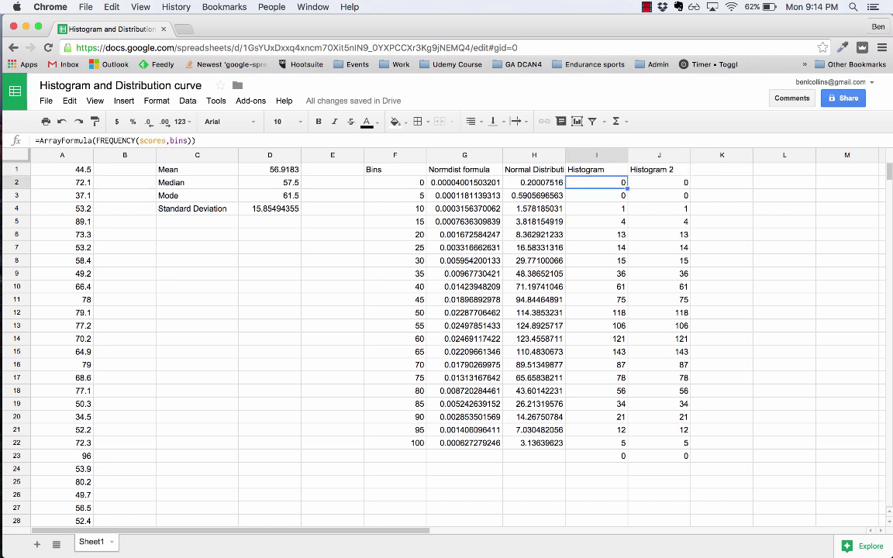
{"action": "key", "text": "Left"}
{"action": "key", "text": "Left"}
{"action": "key", "text": "Left"}
{"action": "key", "text": "super+shift+Down"}
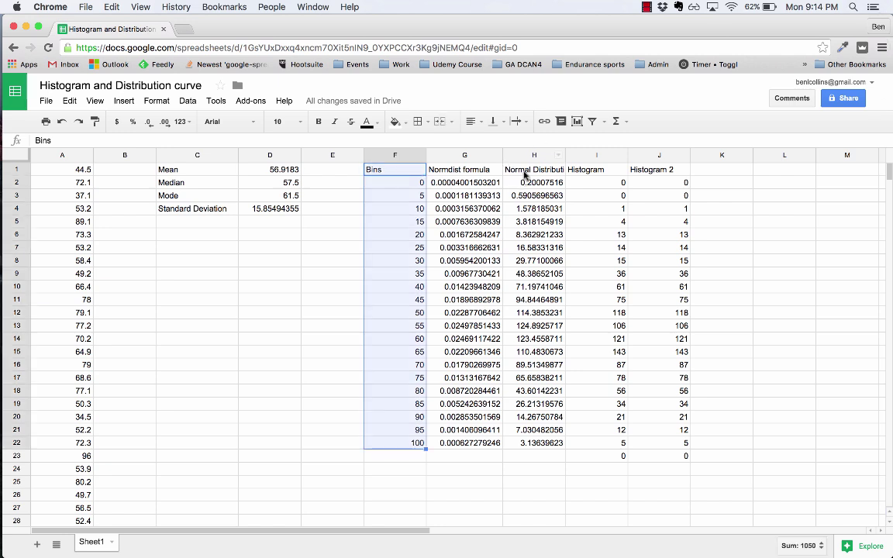
{"action": "left_click_drag", "start_coordinate": [526, 174], "coordinate": [675, 443]}
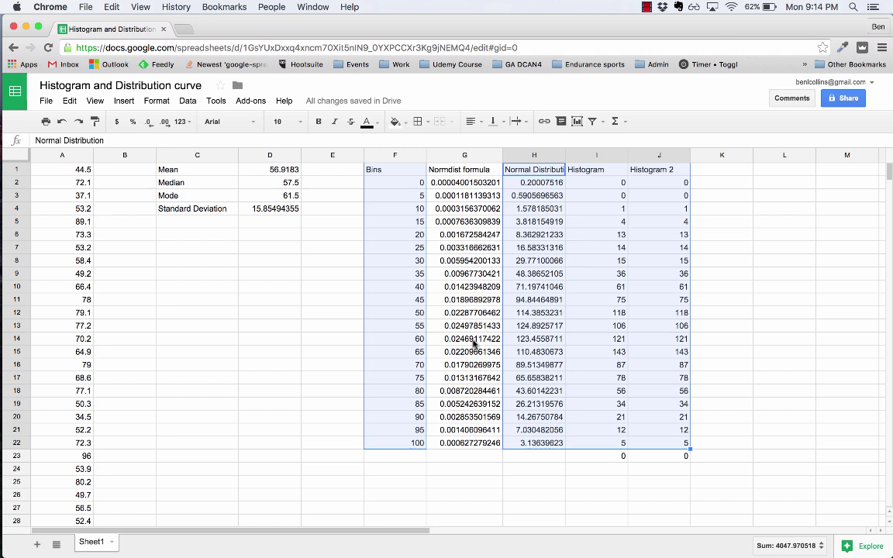
{"action": "left_click", "coordinate": [124, 101]}
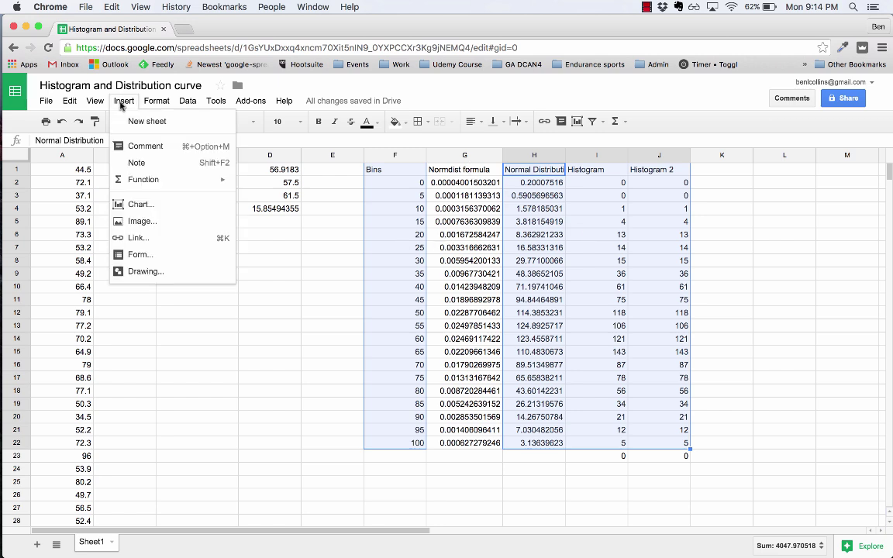
{"action": "left_click", "coordinate": [138, 204]}
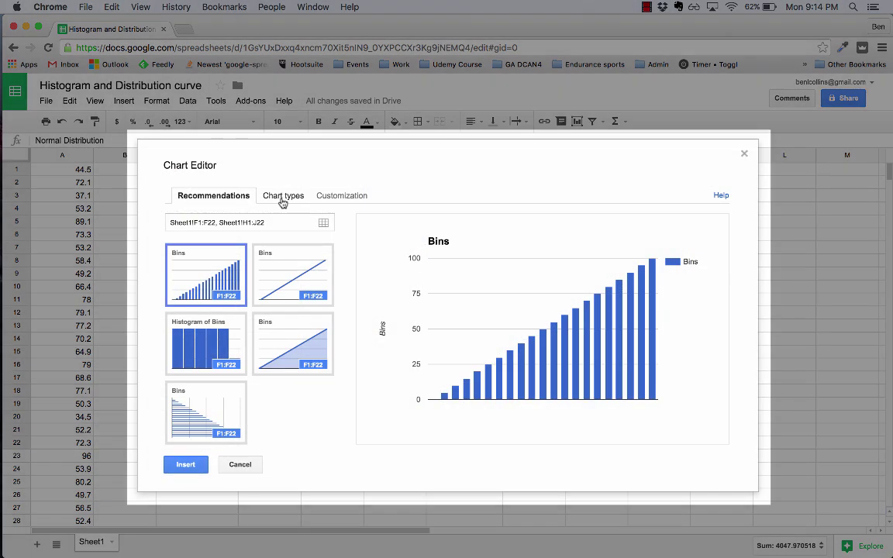
Step: Choose the combo chart type and use column F as labels
{"action": "left_click", "coordinate": [282, 198]}
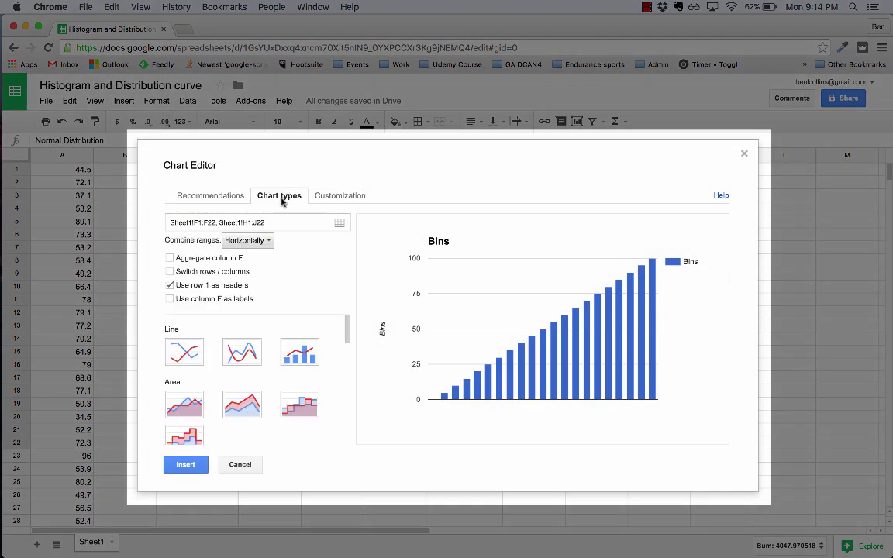
{"action": "left_click", "coordinate": [300, 349]}
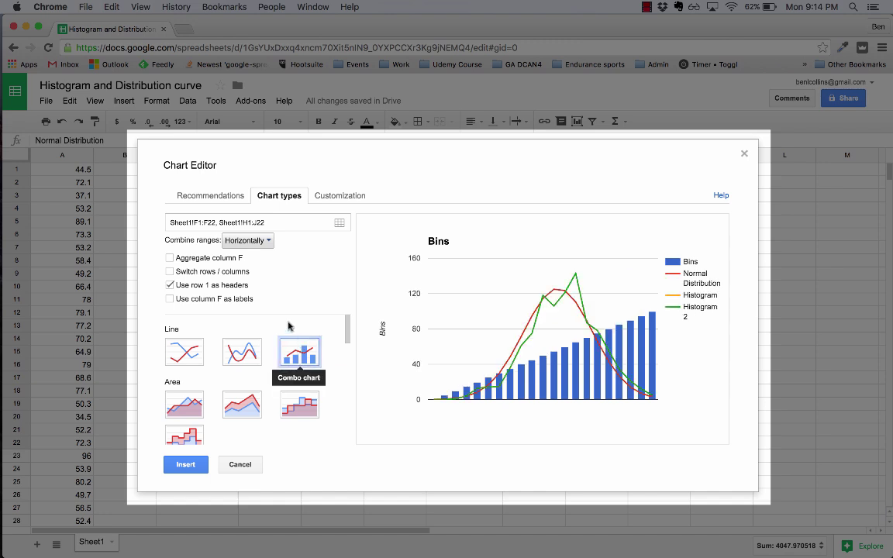
{"action": "left_click", "coordinate": [170, 298]}
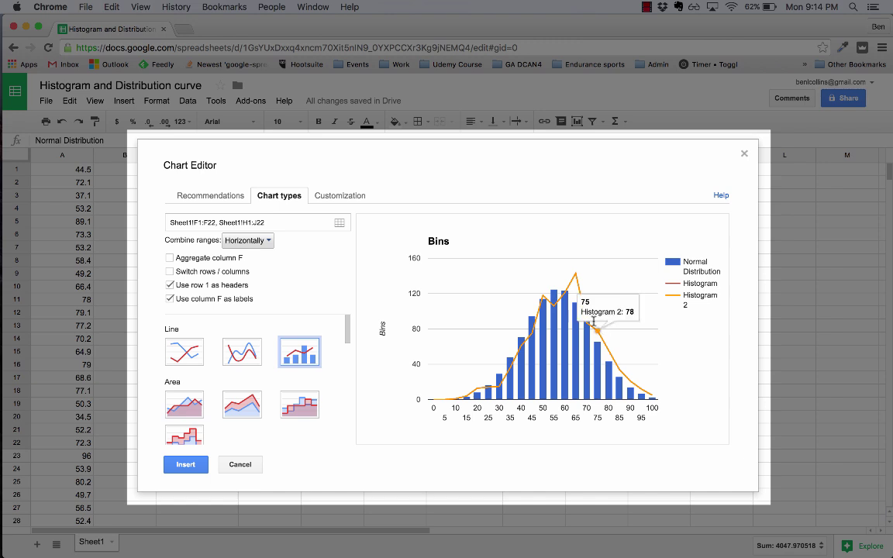
{"action": "mouse_move", "coordinate": [566, 292]}
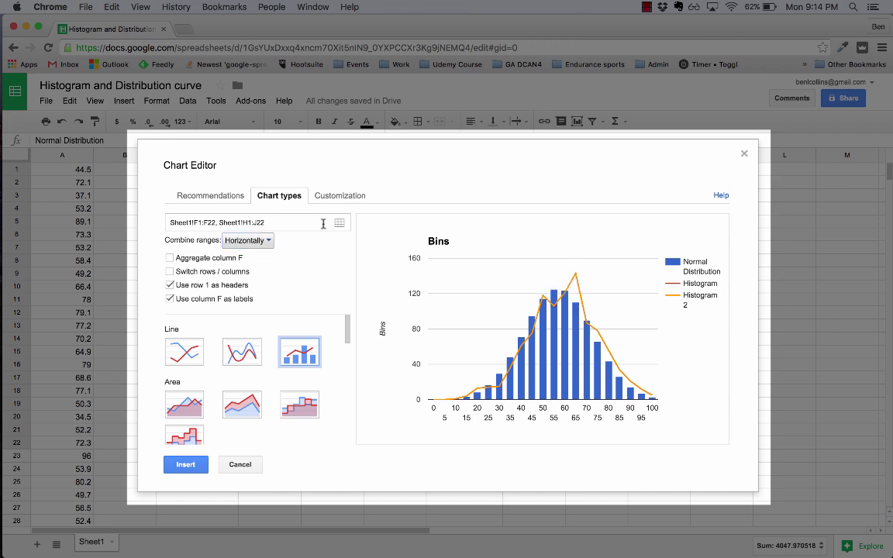
Step: Remove the combo chart's title and set its legend to None
{"action": "left_click", "coordinate": [340, 198]}
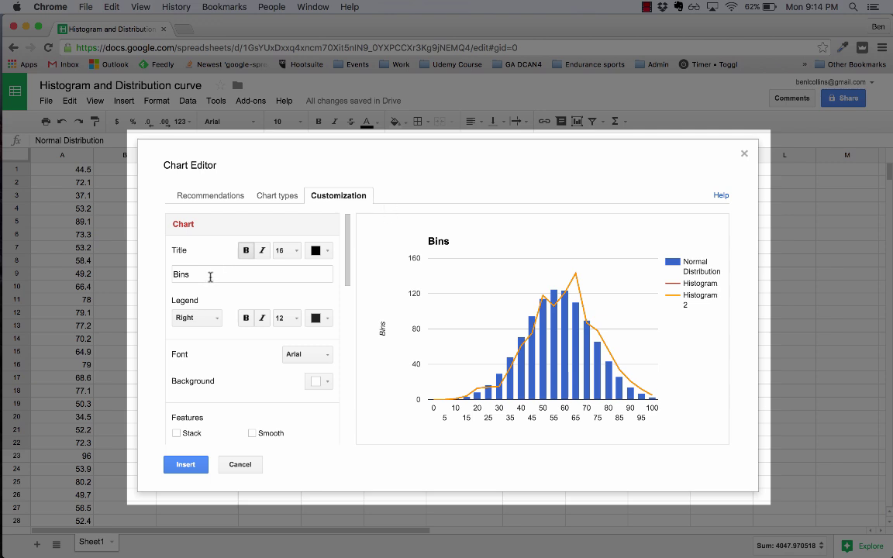
{"action": "left_click_drag", "start_coordinate": [209, 276], "coordinate": [107, 277]}
{"action": "key", "text": "BackSpace"}
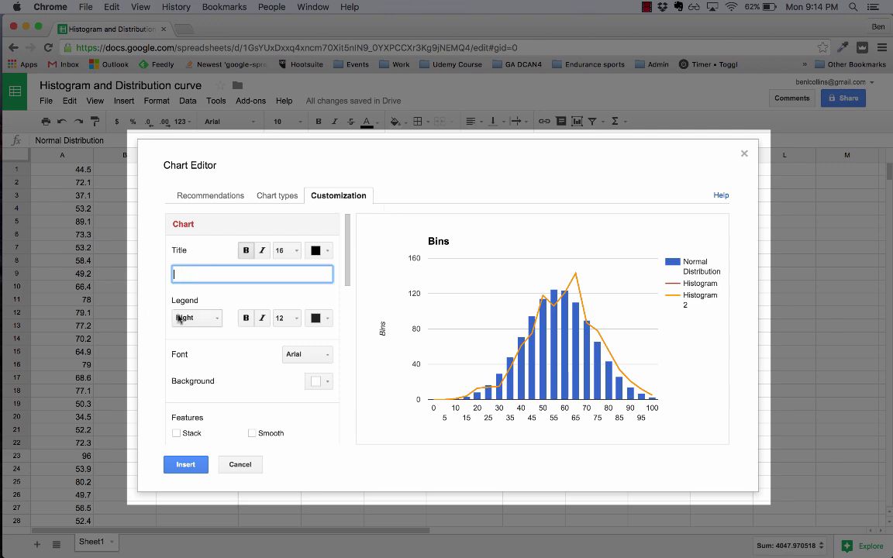
{"action": "left_click", "coordinate": [214, 323]}
{"action": "left_click", "coordinate": [183, 381]}
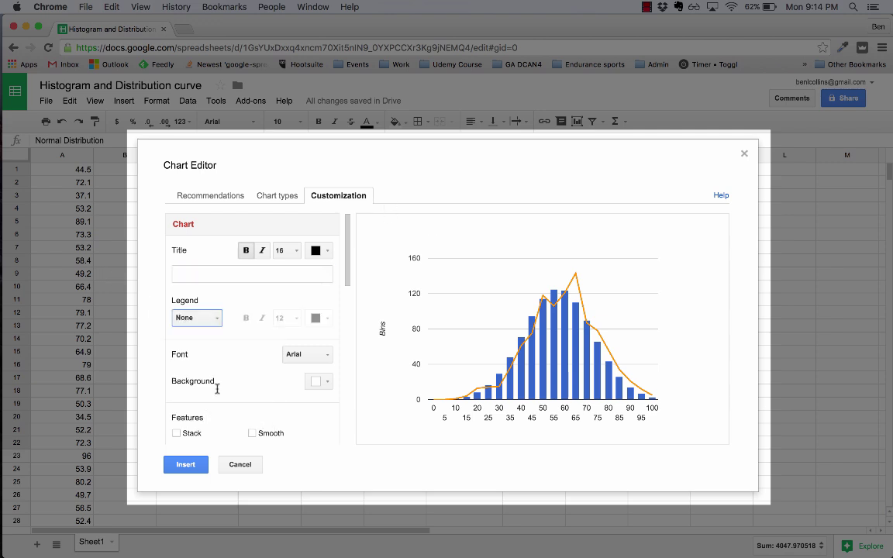
Step: Turn on the Smooth option for the combo chart's lines
{"action": "scroll", "coordinate": [238, 341], "scroll_direction": "down", "scroll_amount": 3}
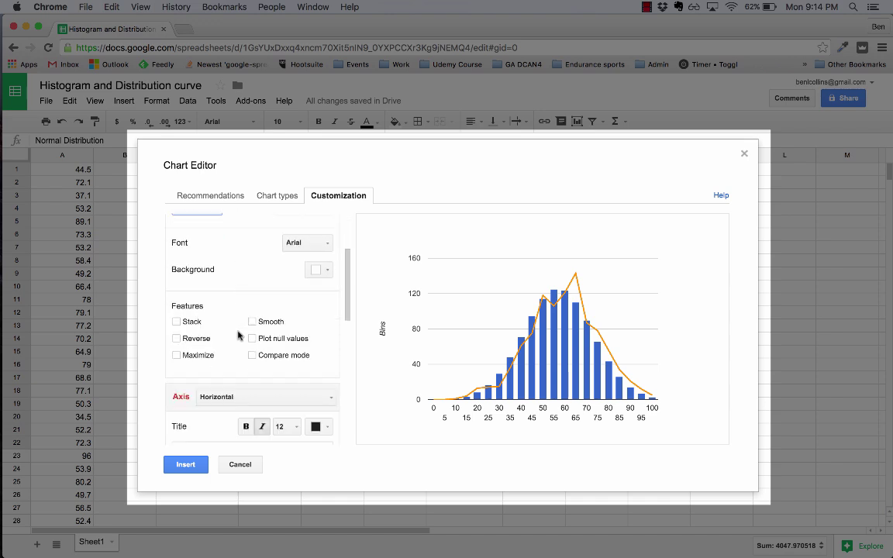
{"action": "left_click", "coordinate": [252, 322]}
Step: Clear the left vertical axis title and set that axis's minimum to 0
{"action": "scroll", "coordinate": [245, 320], "scroll_direction": "down", "scroll_amount": 5}
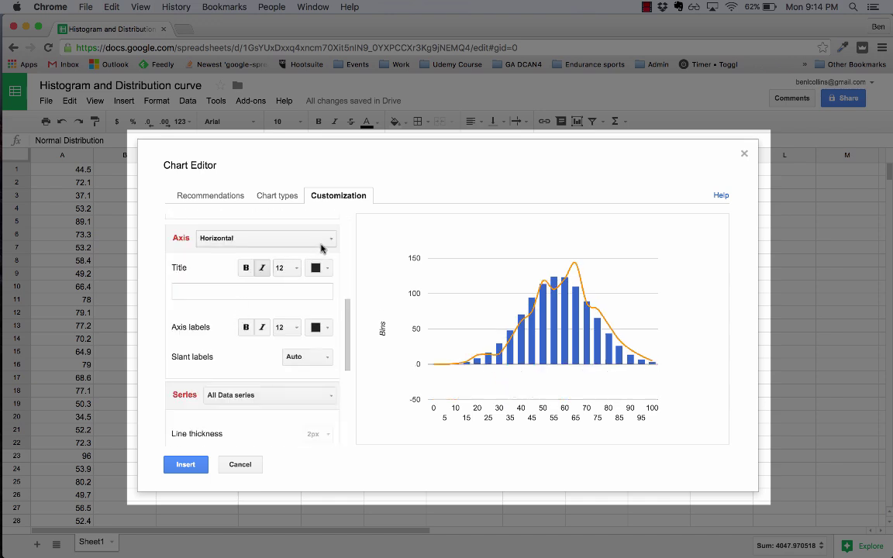
{"action": "left_click", "coordinate": [321, 240]}
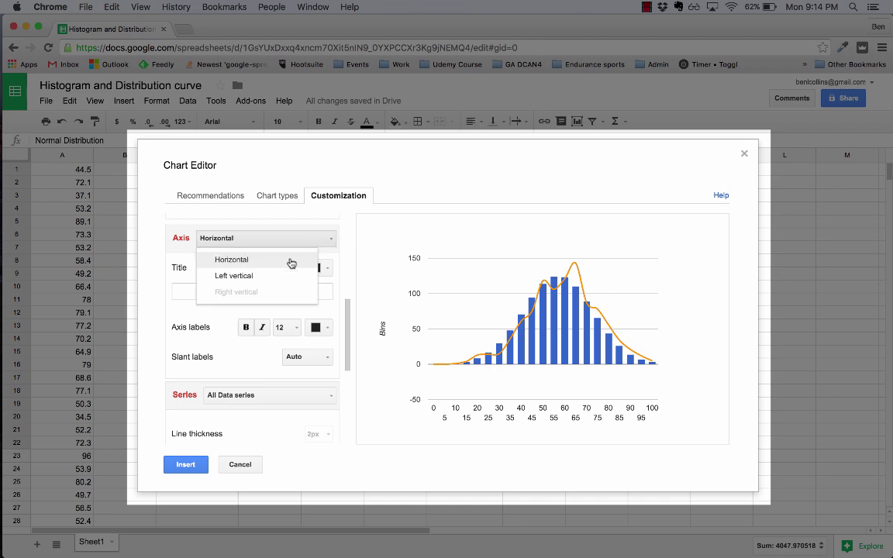
{"action": "left_click", "coordinate": [261, 275]}
{"action": "double_click", "coordinate": [224, 289]}
{"action": "key", "text": "BackSpace"}
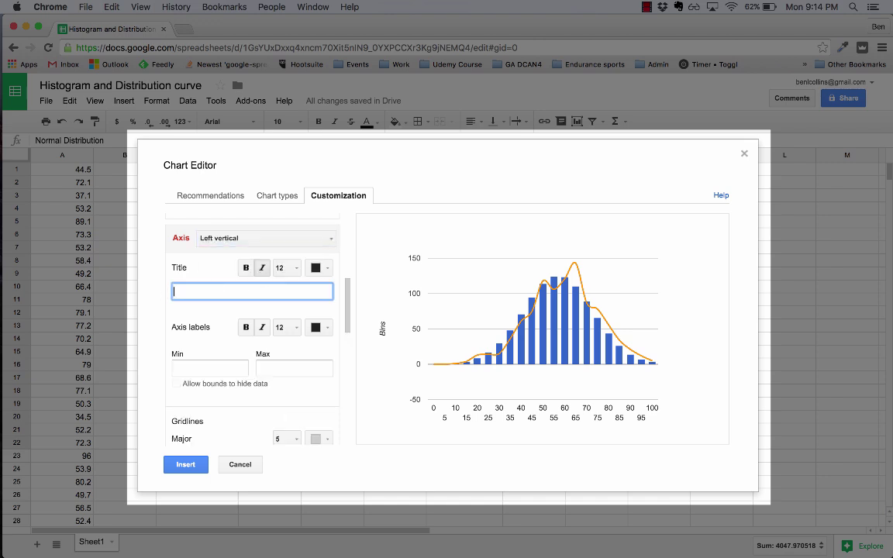
{"action": "left_click", "coordinate": [187, 367]}
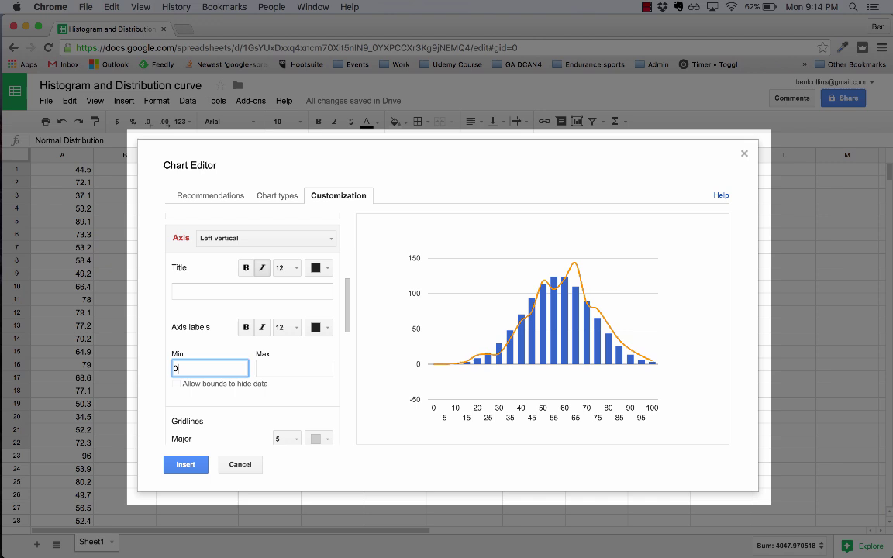
Step: Set the left vertical axis maximum to 150 and make its major gridlines invisible
{"action": "left_click", "coordinate": [272, 369]}
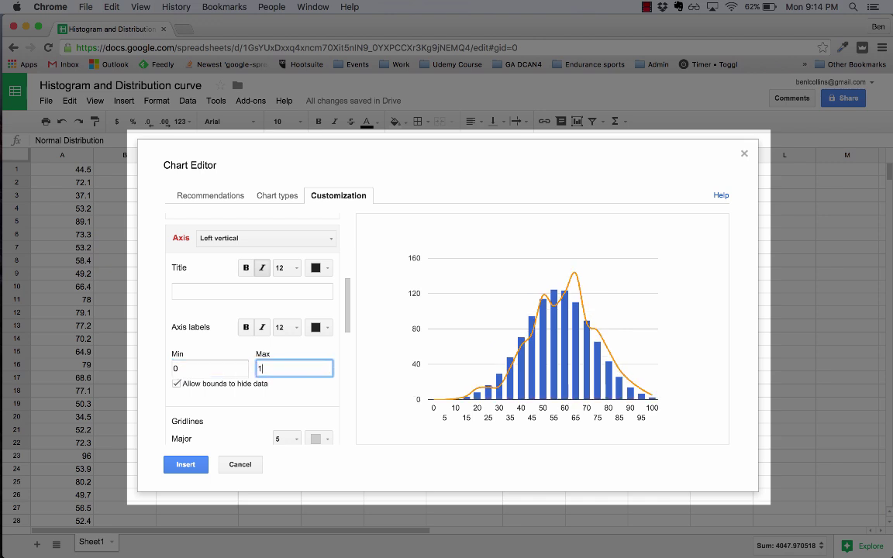
{"action": "left_click", "coordinate": [281, 391]}
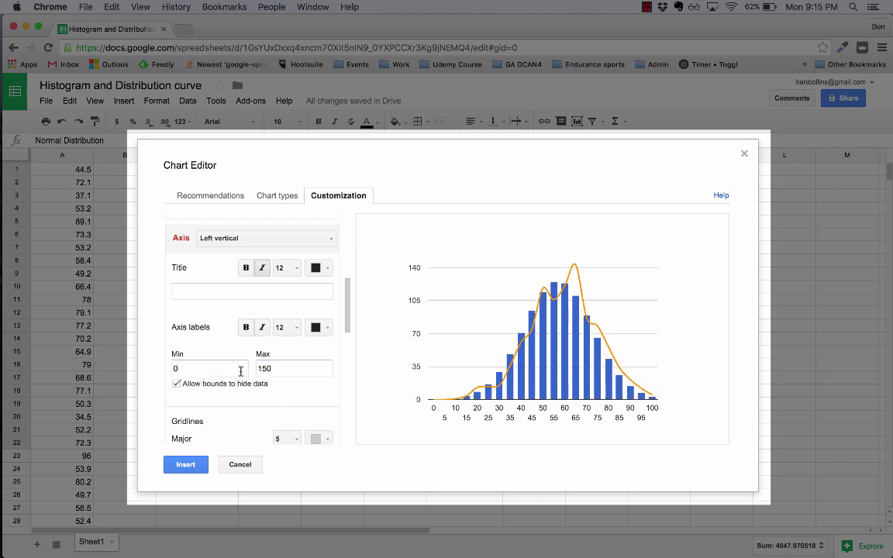
{"action": "scroll", "coordinate": [249, 363], "scroll_direction": "down", "scroll_amount": 5}
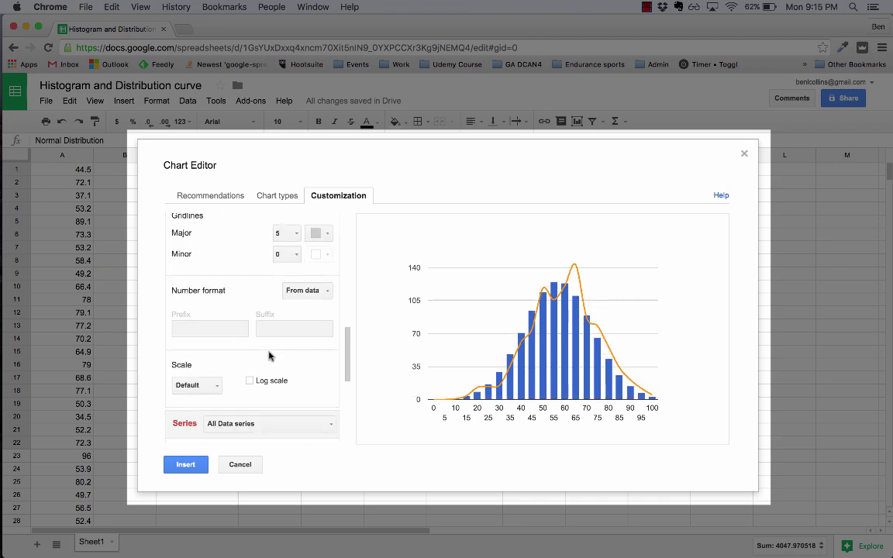
{"action": "left_click", "coordinate": [297, 233]}
{"action": "left_click", "coordinate": [324, 234]}
{"action": "left_click", "coordinate": [222, 259]}
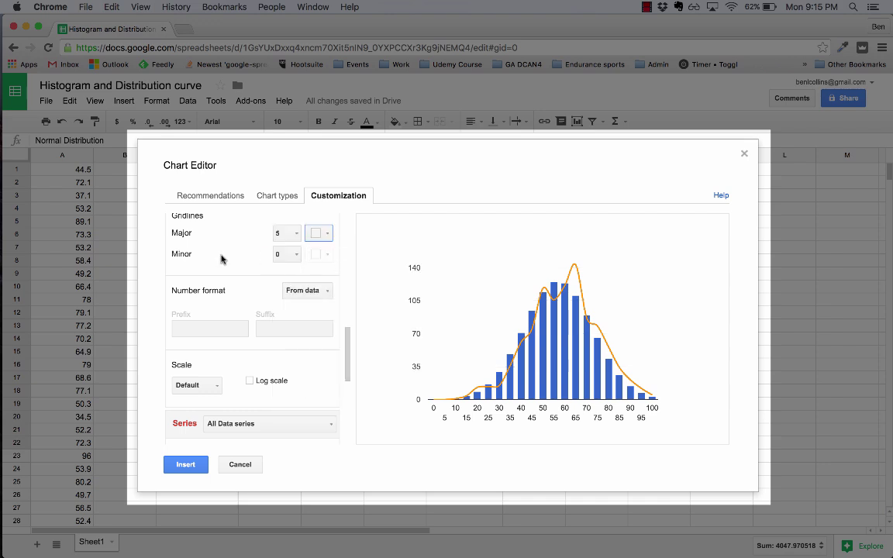
Step: Change the Normal Distribution series type to Line
{"action": "scroll", "coordinate": [222, 267], "scroll_direction": "down", "scroll_amount": 2}
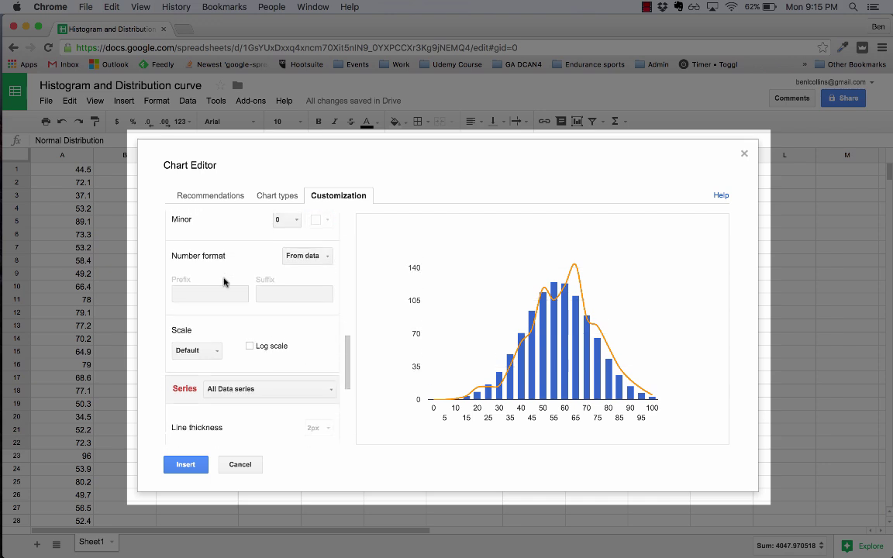
{"action": "scroll", "coordinate": [224, 282], "scroll_direction": "down", "scroll_amount": 6}
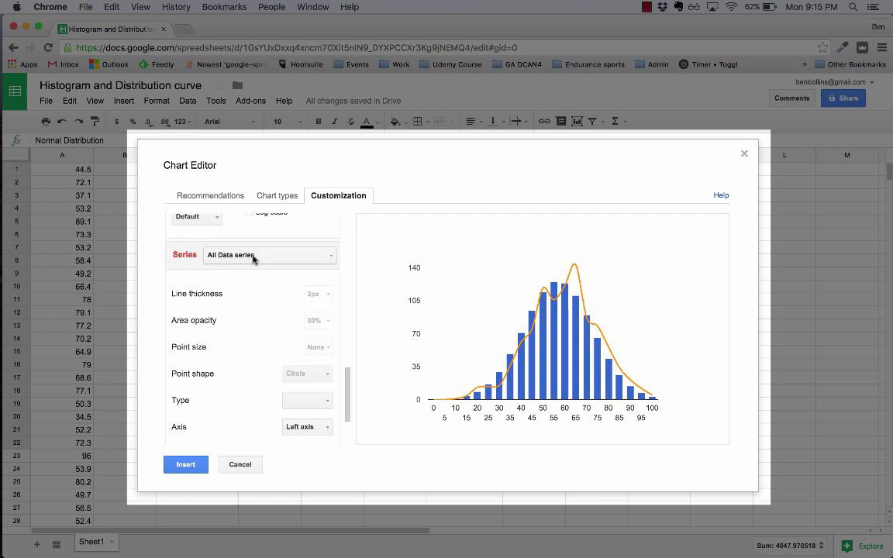
{"action": "left_click", "coordinate": [332, 260]}
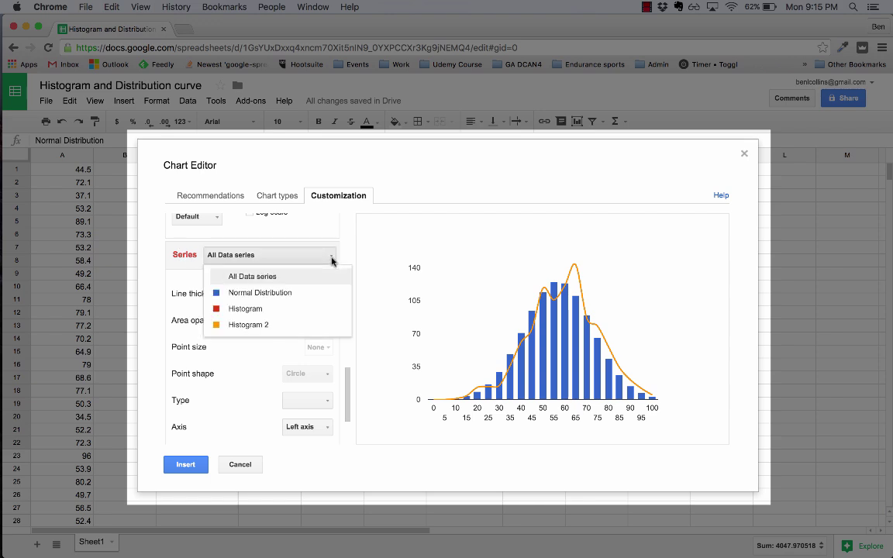
{"action": "left_click", "coordinate": [303, 290]}
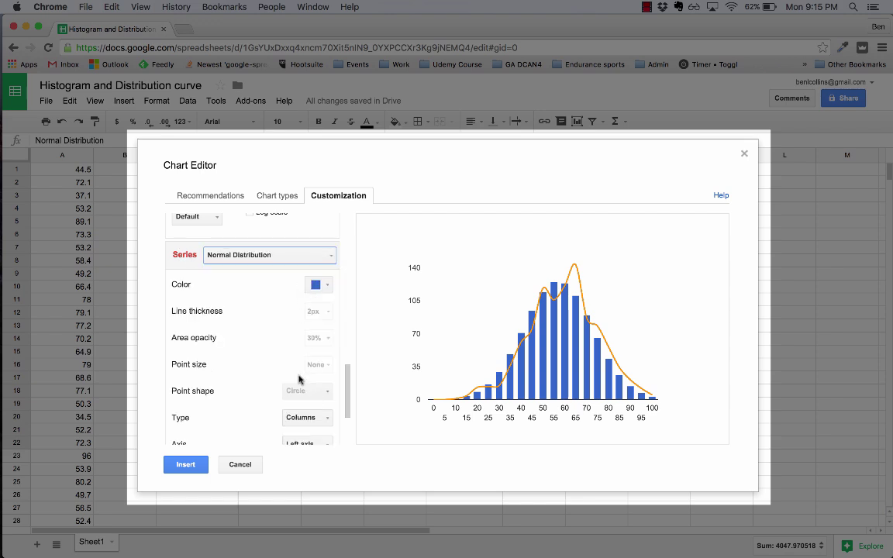
{"action": "scroll", "coordinate": [260, 351], "scroll_direction": "down", "scroll_amount": 1}
{"action": "left_click", "coordinate": [314, 400]}
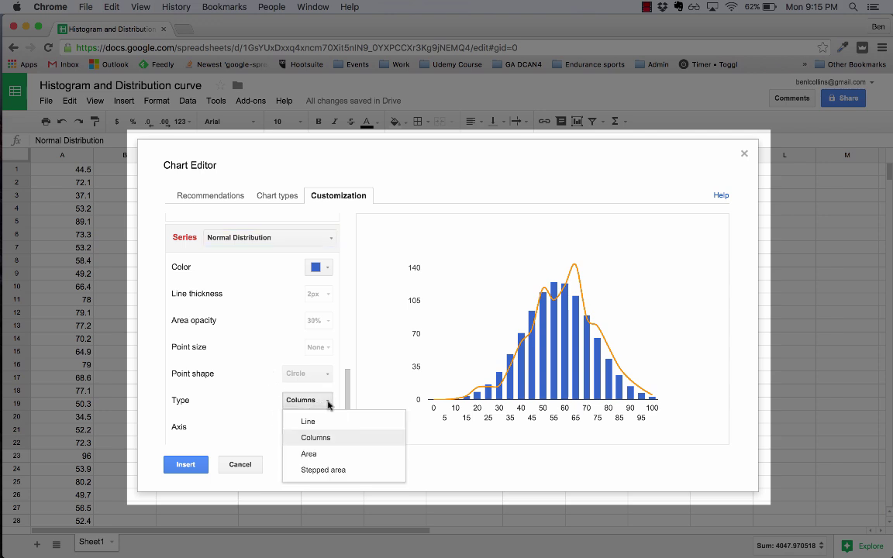
{"action": "left_click", "coordinate": [317, 422]}
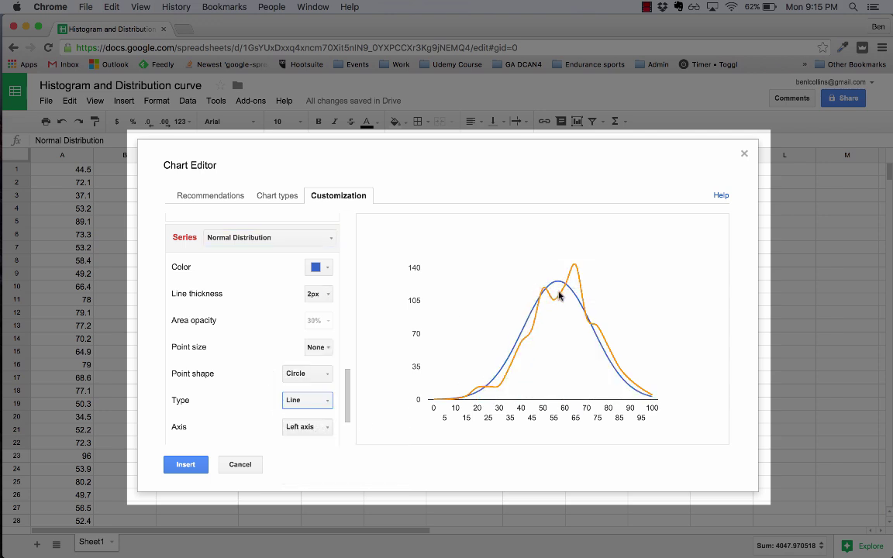
{"action": "mouse_move", "coordinate": [553, 277]}
{"action": "mouse_move", "coordinate": [573, 300]}
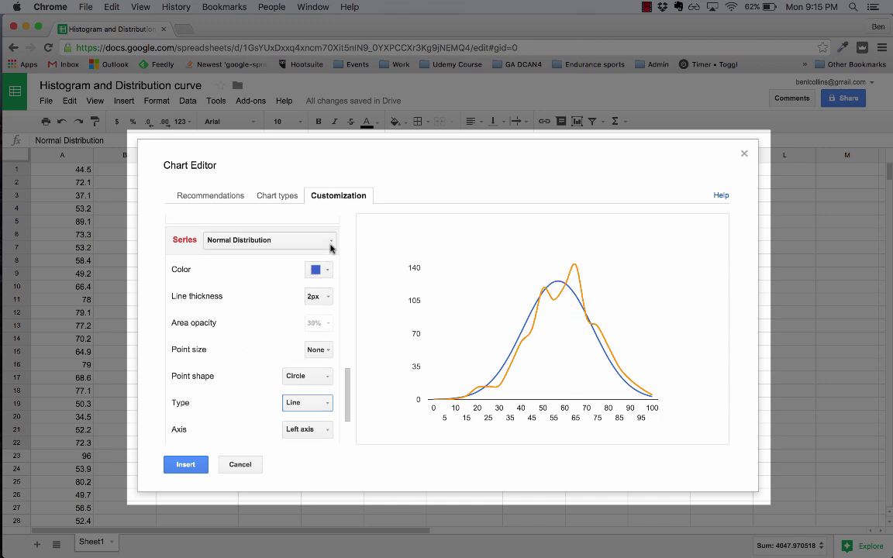
Step: Change the Histogram series type to Columns
{"action": "left_click", "coordinate": [292, 235]}
{"action": "left_click", "coordinate": [273, 295]}
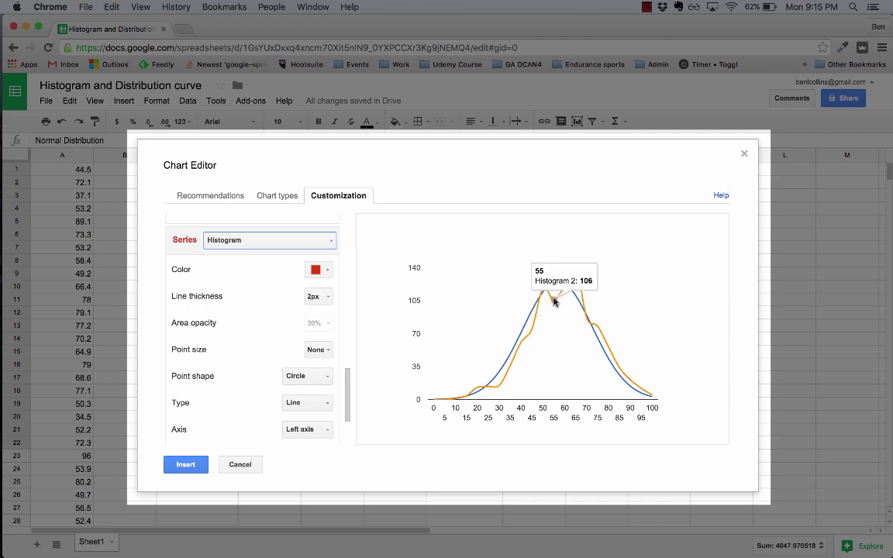
{"action": "left_click", "coordinate": [322, 403]}
{"action": "left_click", "coordinate": [326, 439]}
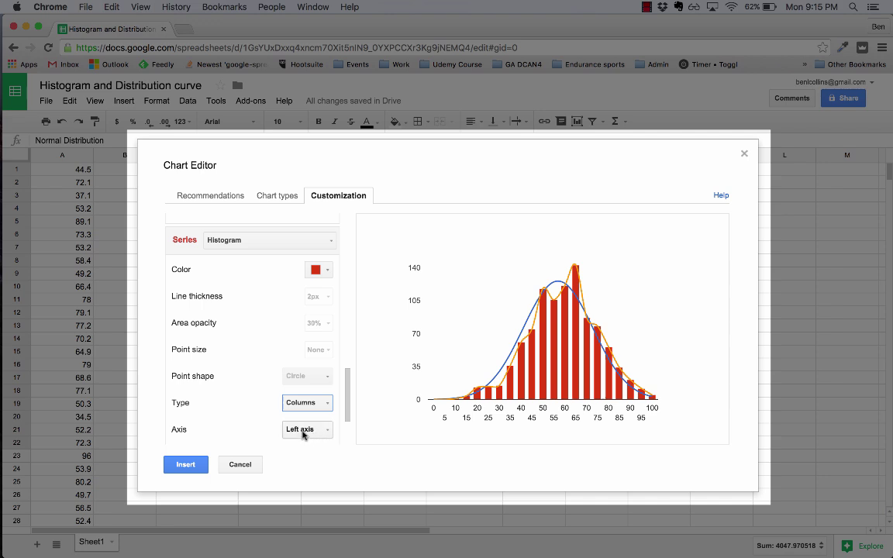
Step: Change the Histogram 2 series type to Stepped area
{"action": "left_click", "coordinate": [329, 243]}
{"action": "left_click", "coordinate": [263, 311]}
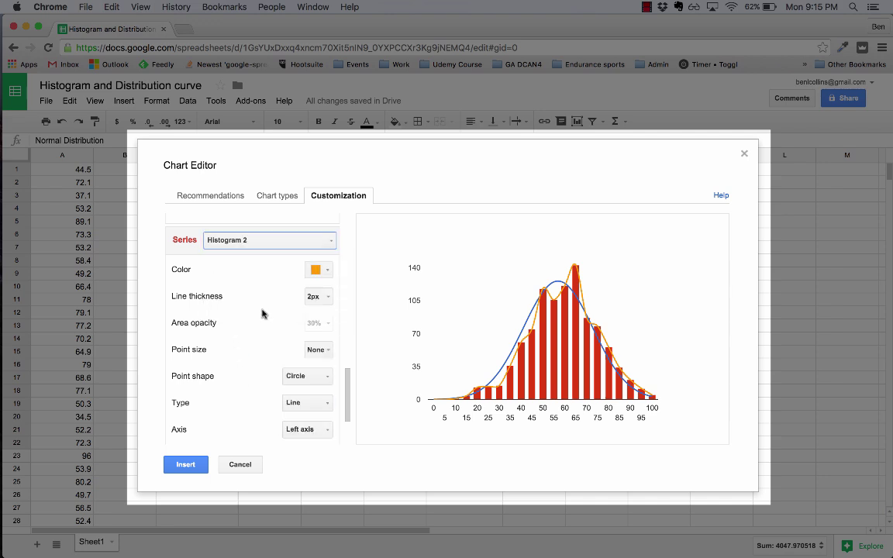
{"action": "left_click", "coordinate": [327, 402]}
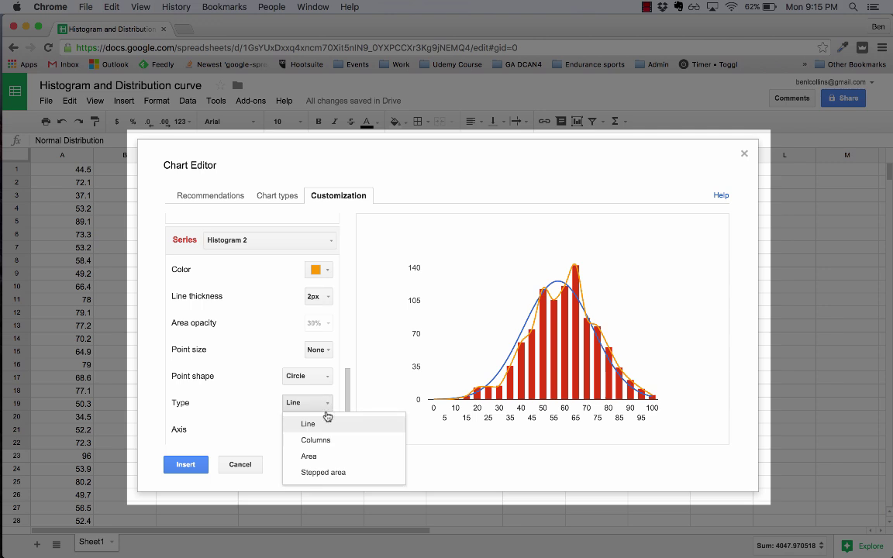
{"action": "left_click", "coordinate": [335, 475]}
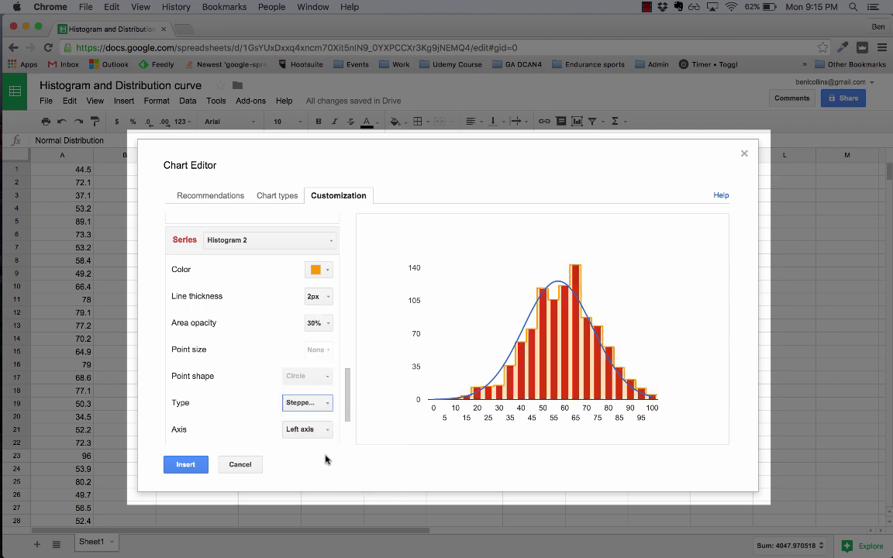
Step: Format the Histogram 2 series in red with 1px line thickness and 70% area opacity
{"action": "left_click", "coordinate": [329, 273]}
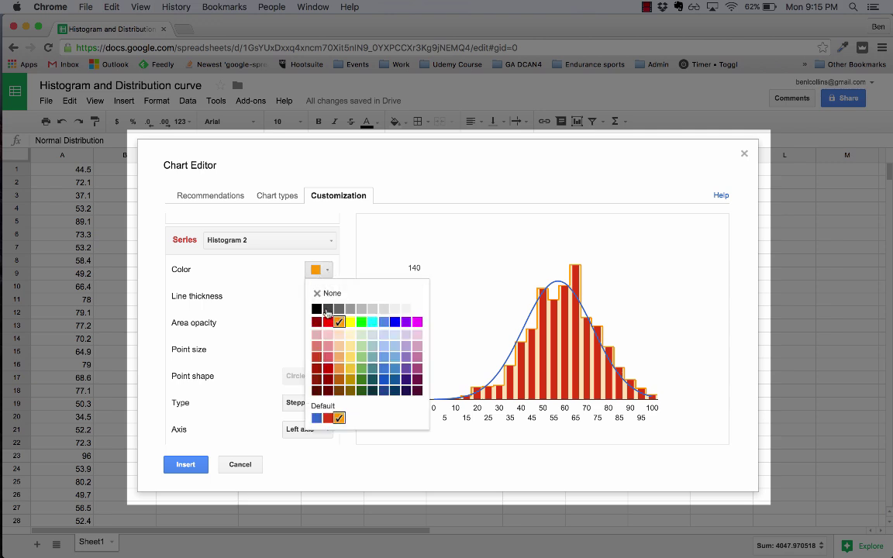
{"action": "left_click", "coordinate": [328, 322]}
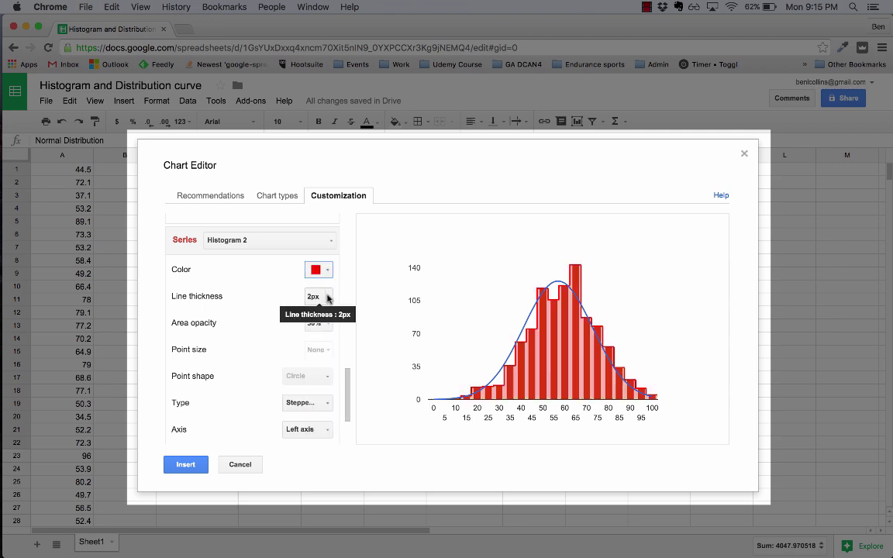
{"action": "left_click", "coordinate": [327, 299]}
{"action": "left_click", "coordinate": [327, 317]}
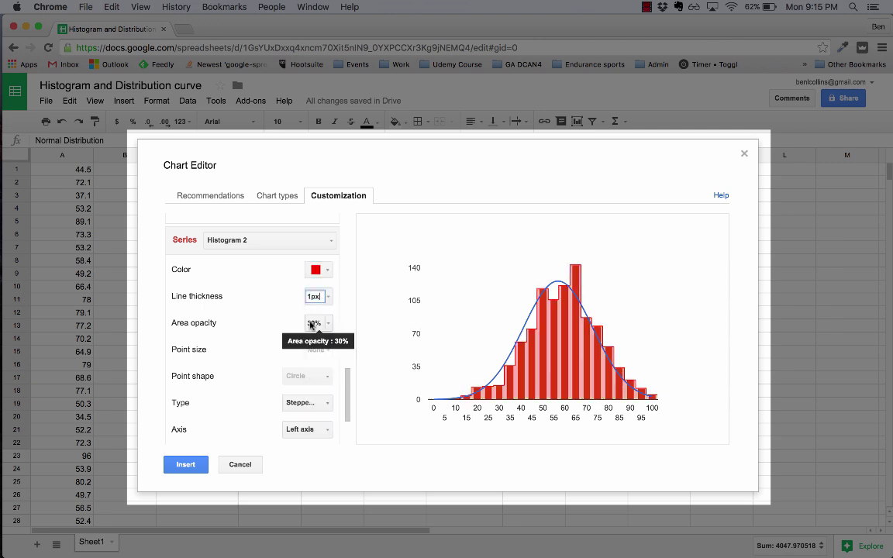
{"action": "left_click", "coordinate": [329, 324]}
{"action": "left_click", "coordinate": [346, 411]}
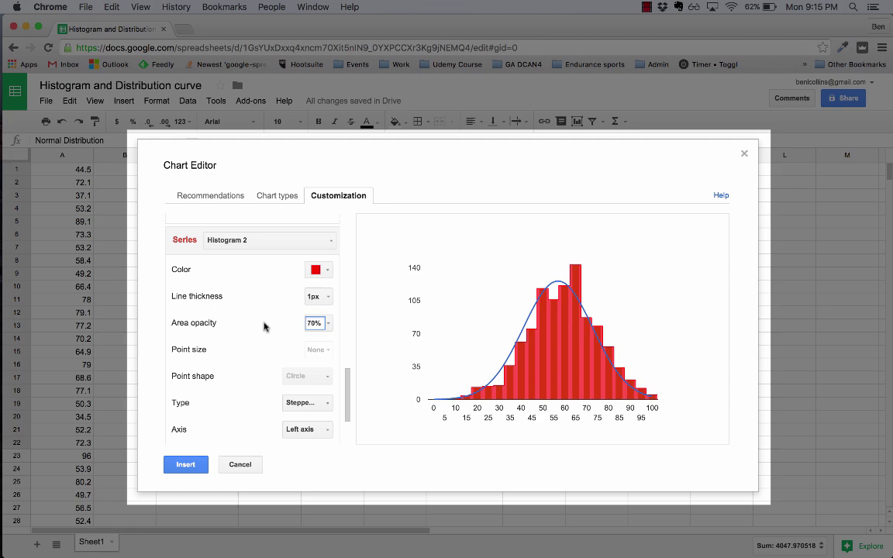
Step: Insert the customized combo chart into the sheet and deselect it
{"action": "scroll", "coordinate": [265, 327], "scroll_direction": "down", "scroll_amount": 3}
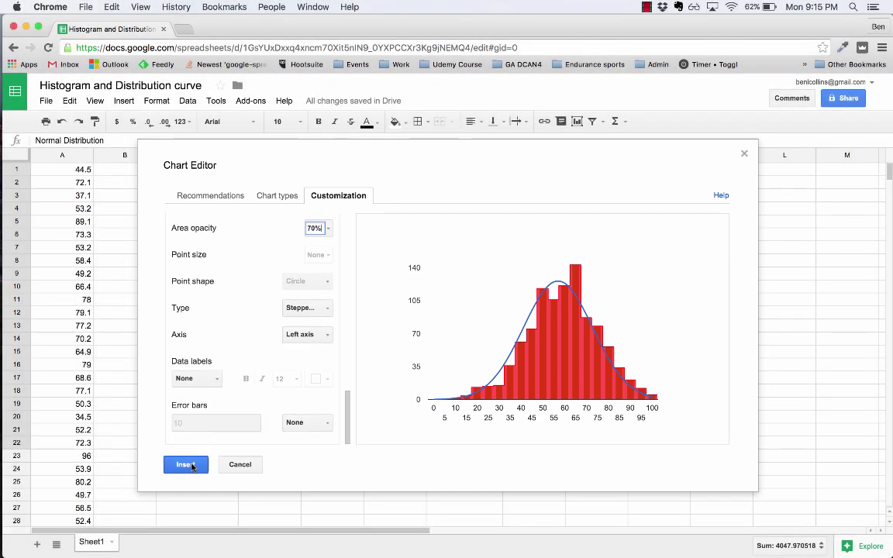
{"action": "left_click", "coordinate": [186, 465]}
{"action": "left_click", "coordinate": [609, 471]}
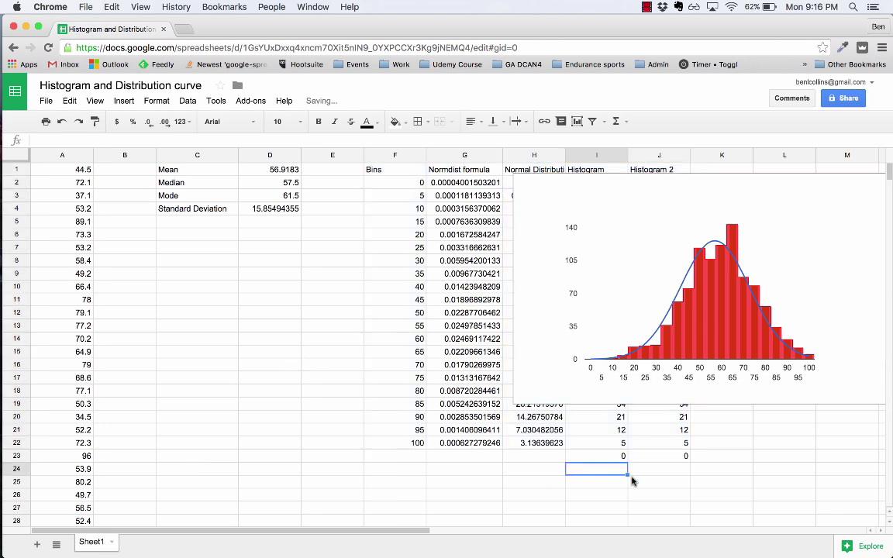
Step: Move the chart beside the data so it starts at column K, and enlarge it to reach column S and row 26
{"action": "left_click_drag", "start_coordinate": [408, 530], "coordinate": [605, 531]}
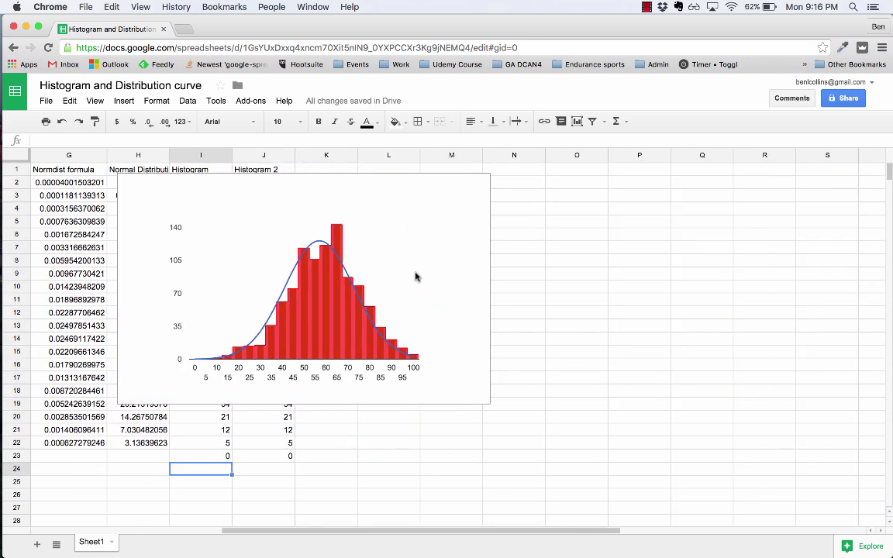
{"action": "left_click", "coordinate": [321, 184]}
{"action": "left_click_drag", "start_coordinate": [321, 183], "coordinate": [517, 177]}
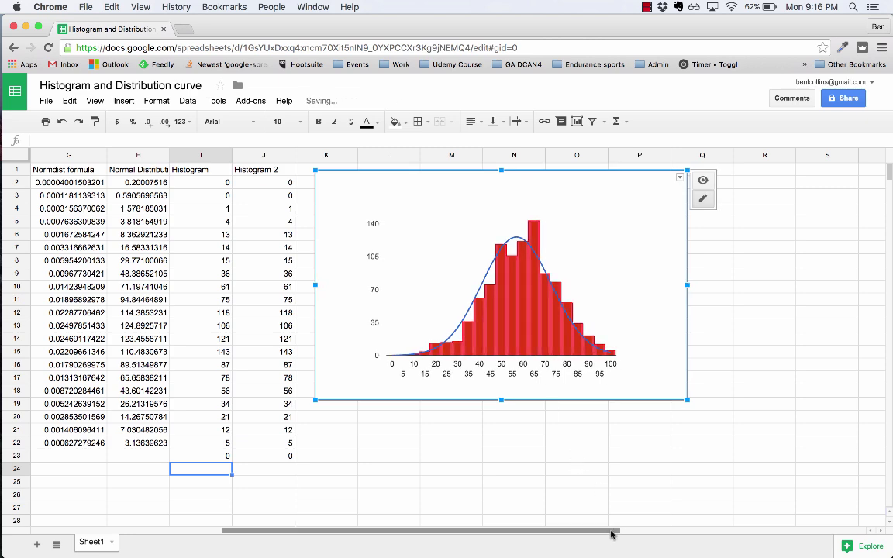
{"action": "left_click_drag", "start_coordinate": [612, 534], "coordinate": [690, 530]}
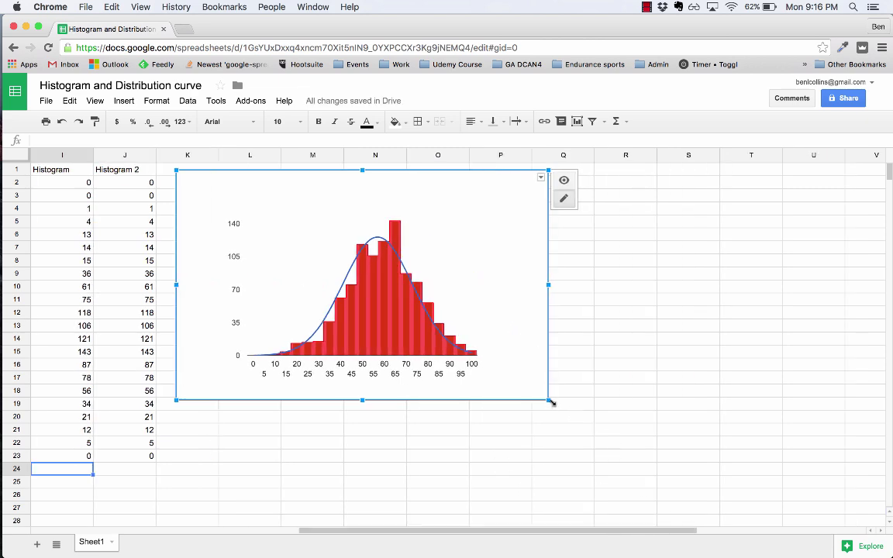
{"action": "left_click_drag", "start_coordinate": [553, 407], "coordinate": [704, 461]}
Step: Set the gridline color of the chart's plot area to dark gray
{"action": "left_click", "coordinate": [397, 279]}
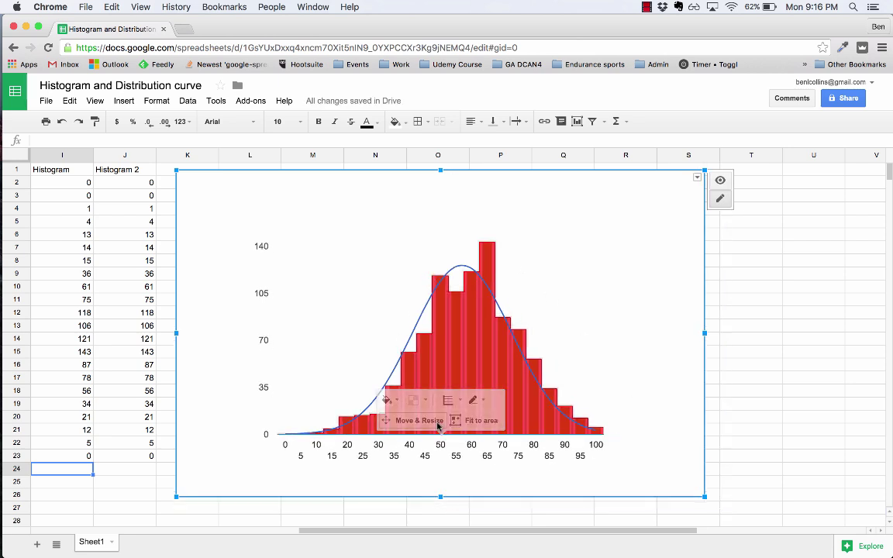
{"action": "right_click", "coordinate": [386, 280]}
{"action": "left_click", "coordinate": [355, 286]}
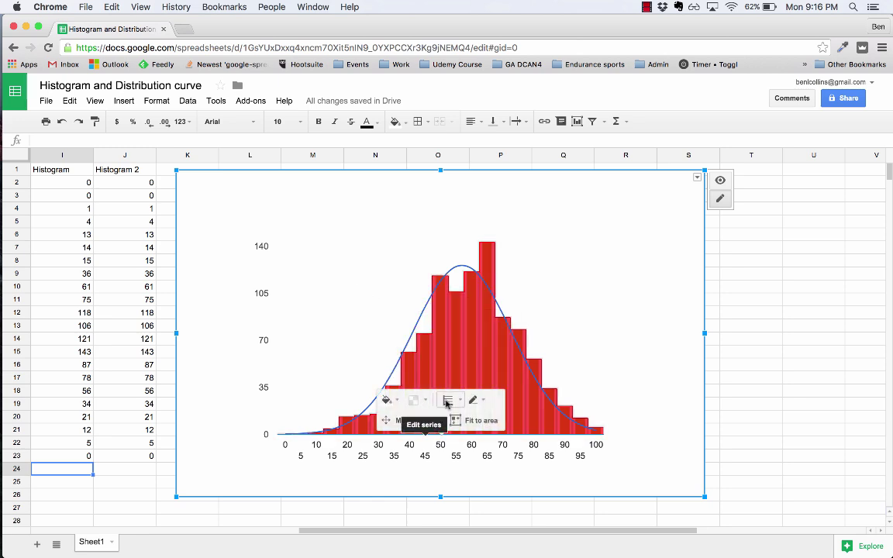
{"action": "left_click", "coordinate": [476, 400]}
{"action": "left_click", "coordinate": [476, 400]}
{"action": "left_click", "coordinate": [475, 400]}
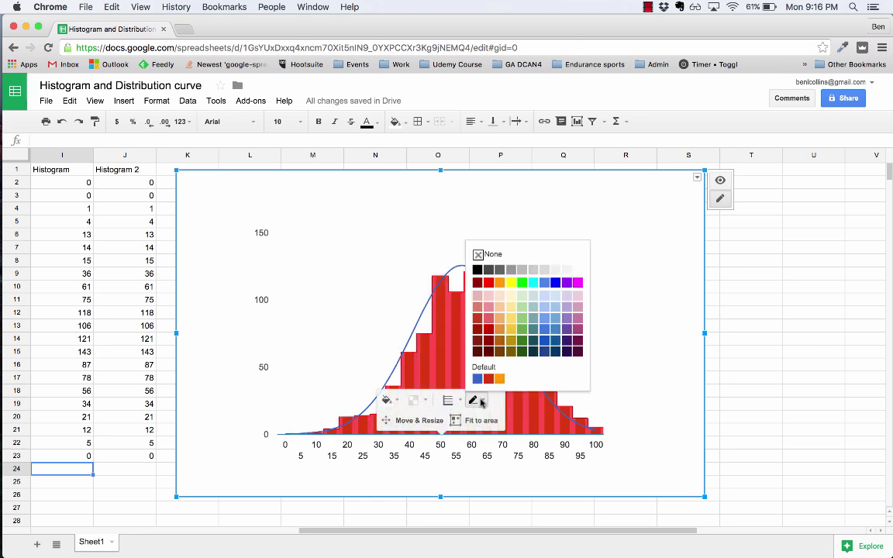
{"action": "left_click", "coordinate": [488, 258]}
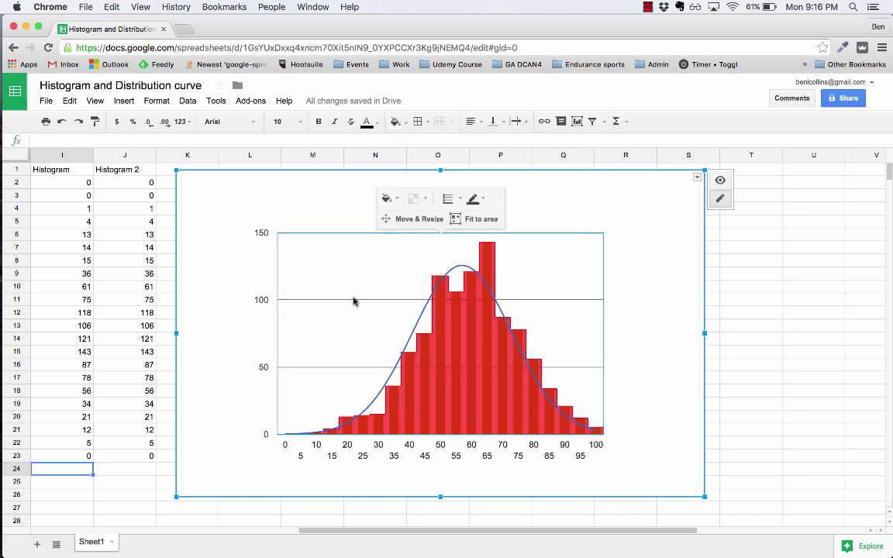
Step: Resize the plot area on all four sides so that it nearly fills the chart frame
{"action": "left_click", "coordinate": [386, 220]}
{"action": "left_click_drag", "start_coordinate": [442, 232], "coordinate": [446, 189]}
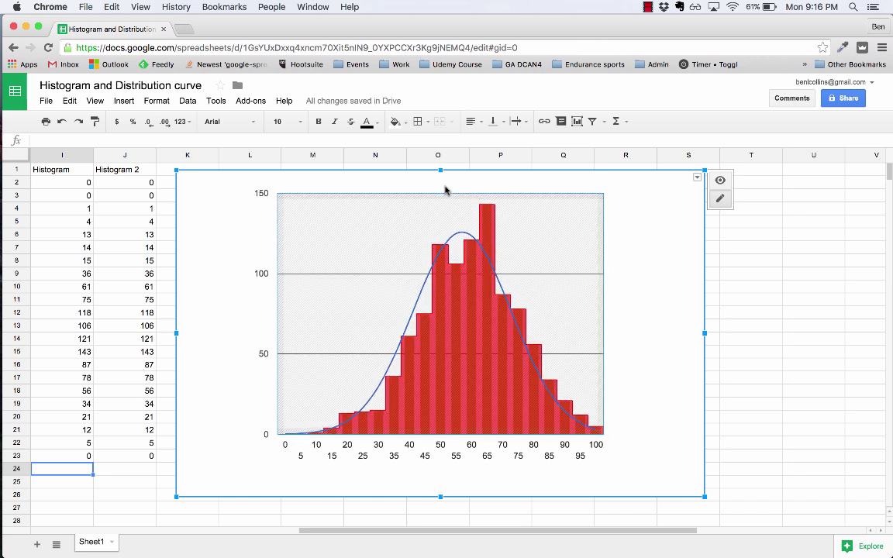
{"action": "left_click_drag", "start_coordinate": [604, 248], "coordinate": [672, 251]}
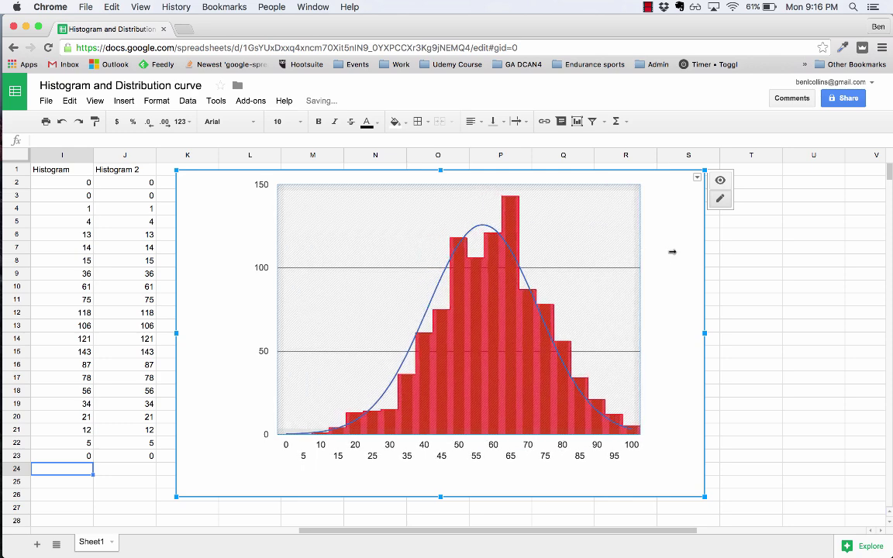
{"action": "left_click_drag", "start_coordinate": [279, 248], "coordinate": [200, 247]}
{"action": "left_click_drag", "start_coordinate": [448, 380], "coordinate": [490, 471]}
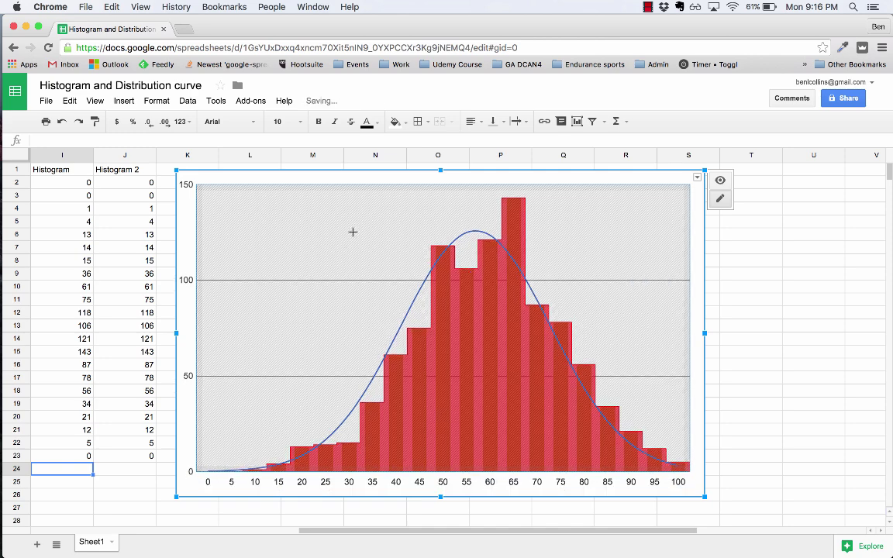
Step: Set the plot area's gridline color to None and deselect the chart
{"action": "left_click", "coordinate": [470, 214]}
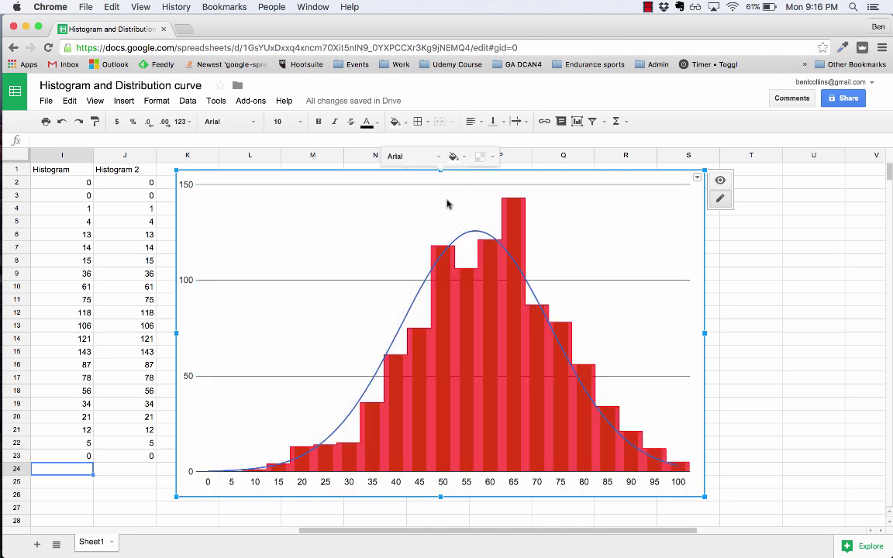
{"action": "left_click", "coordinate": [481, 151]}
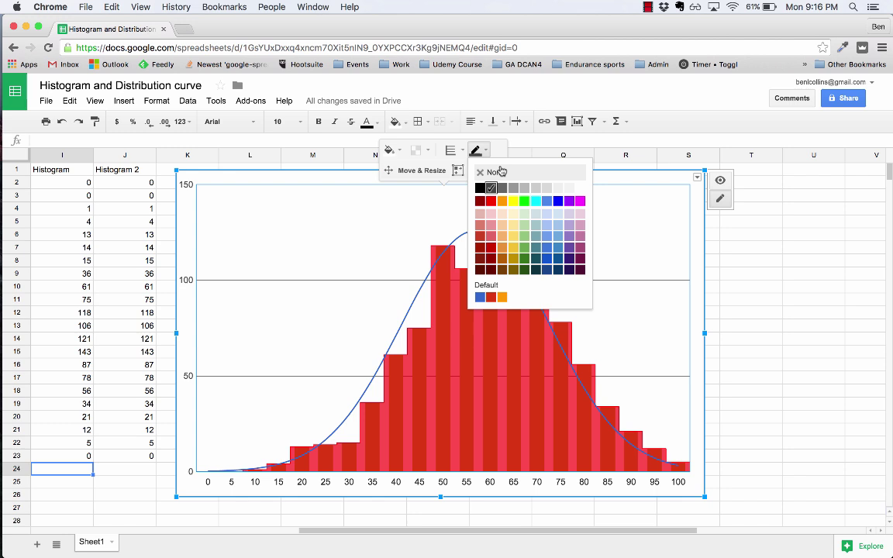
{"action": "left_click", "coordinate": [500, 170]}
{"action": "left_click", "coordinate": [803, 314]}
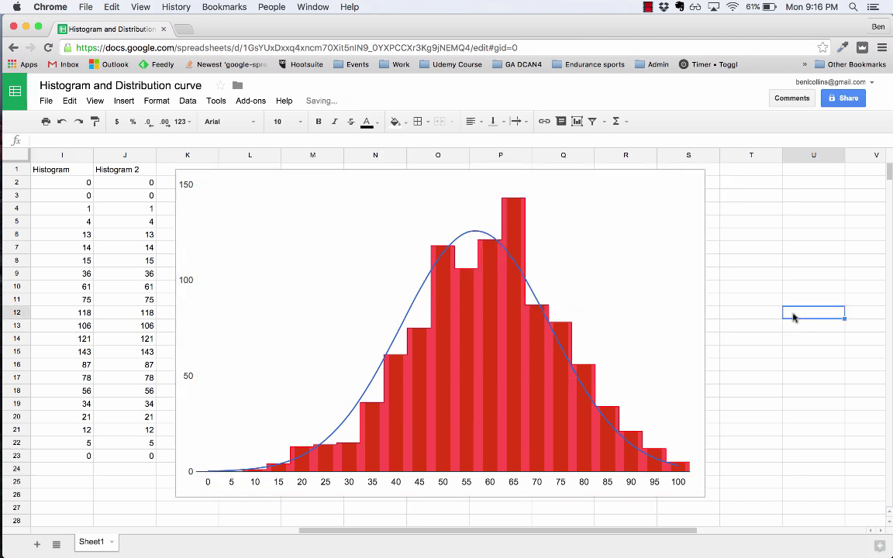